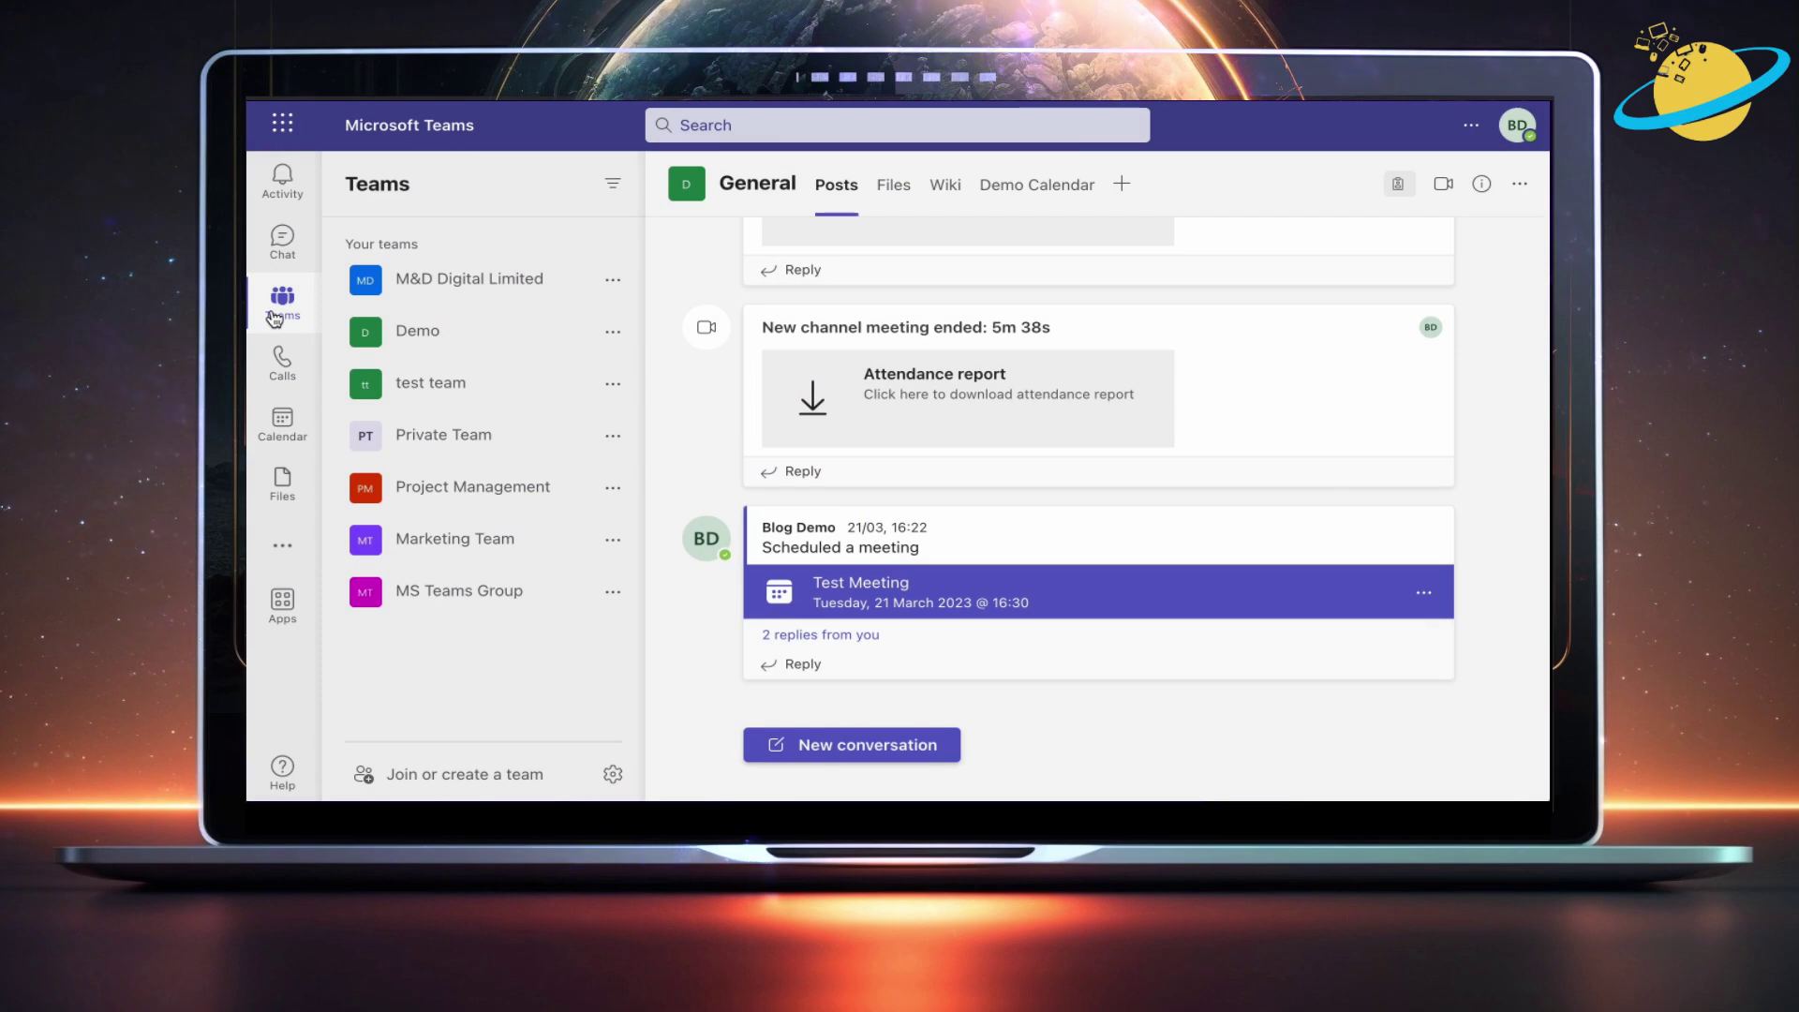
Open the Demo team's General channel files in SharePoint from the channel's More options menu.
left_click(417, 331)
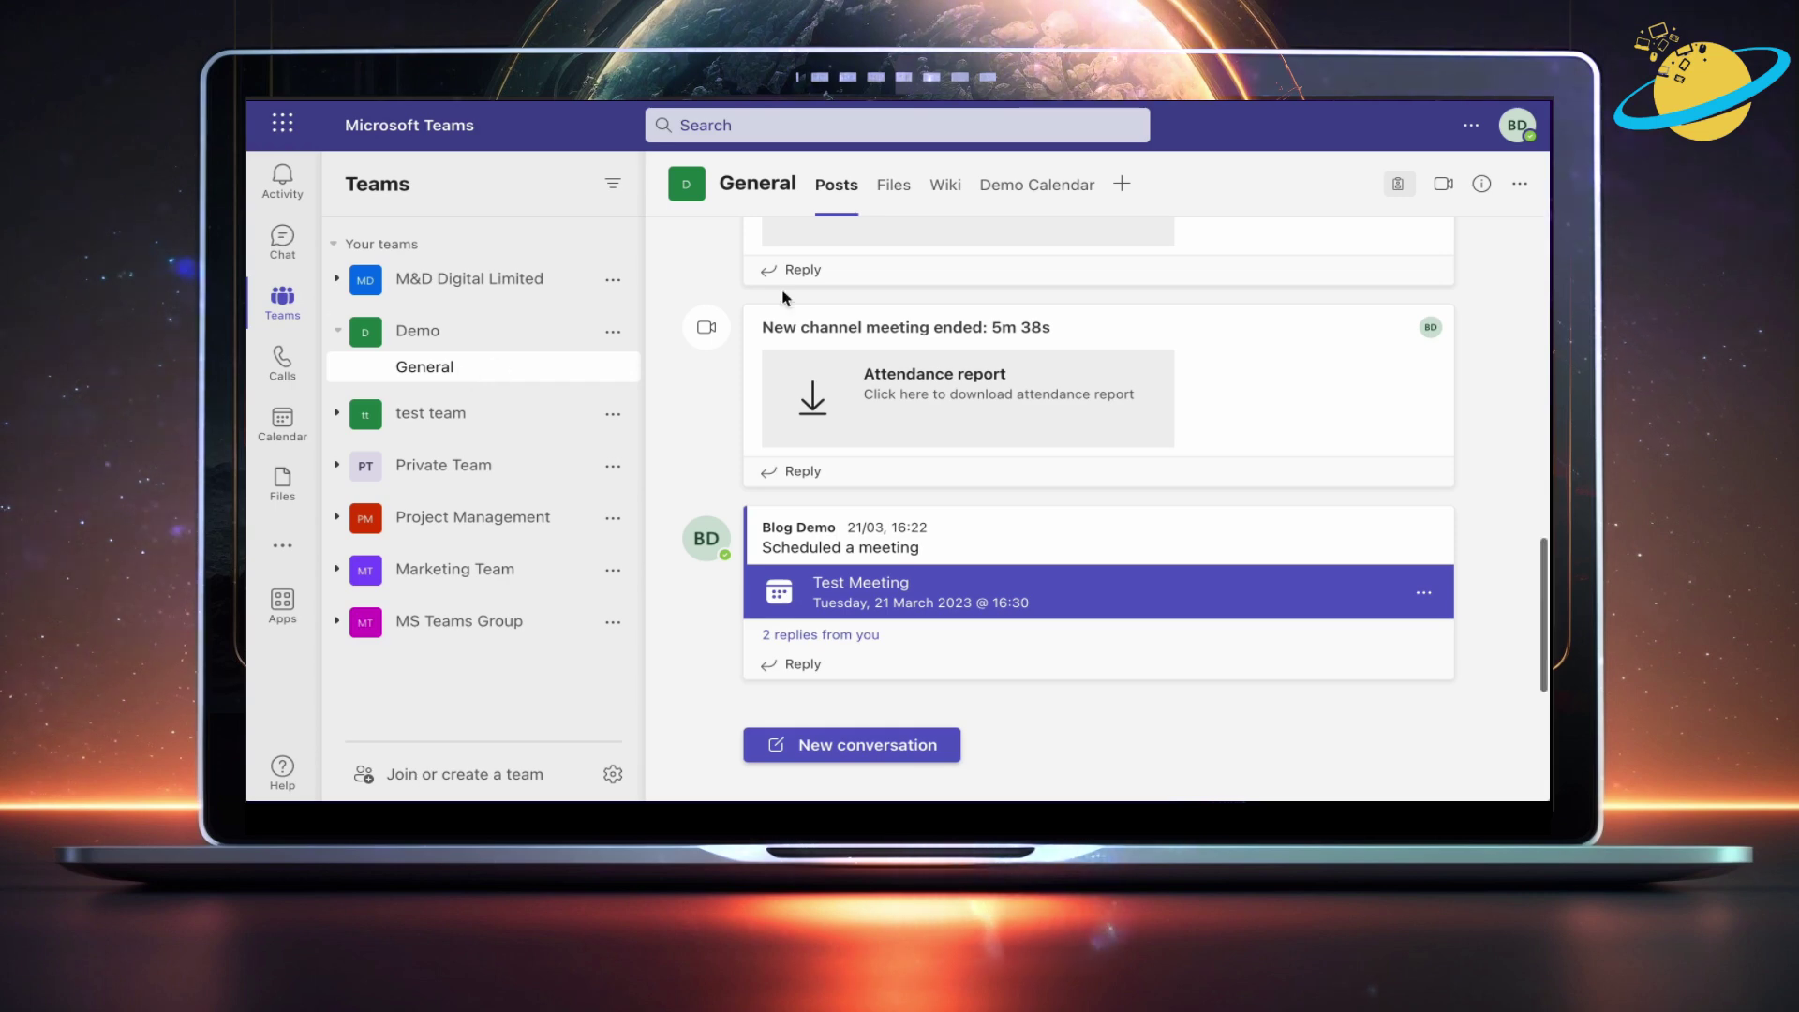
left_click(1519, 184)
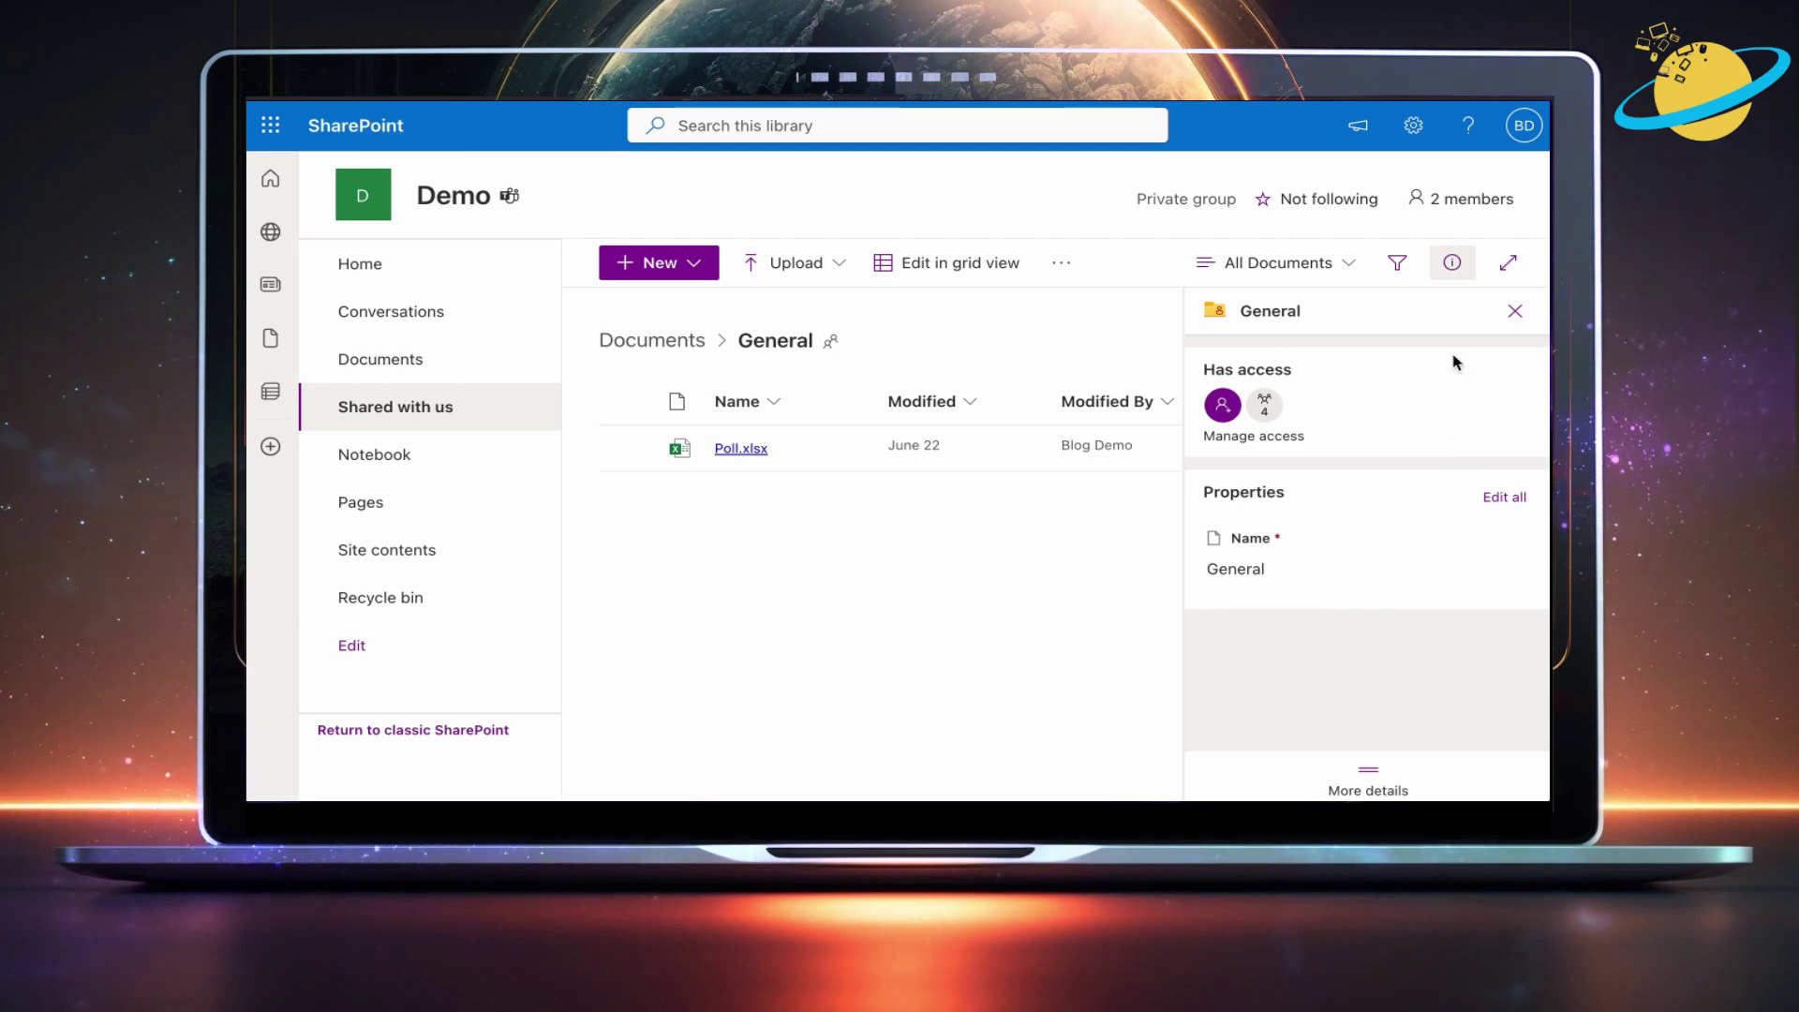
left_click(1453, 262)
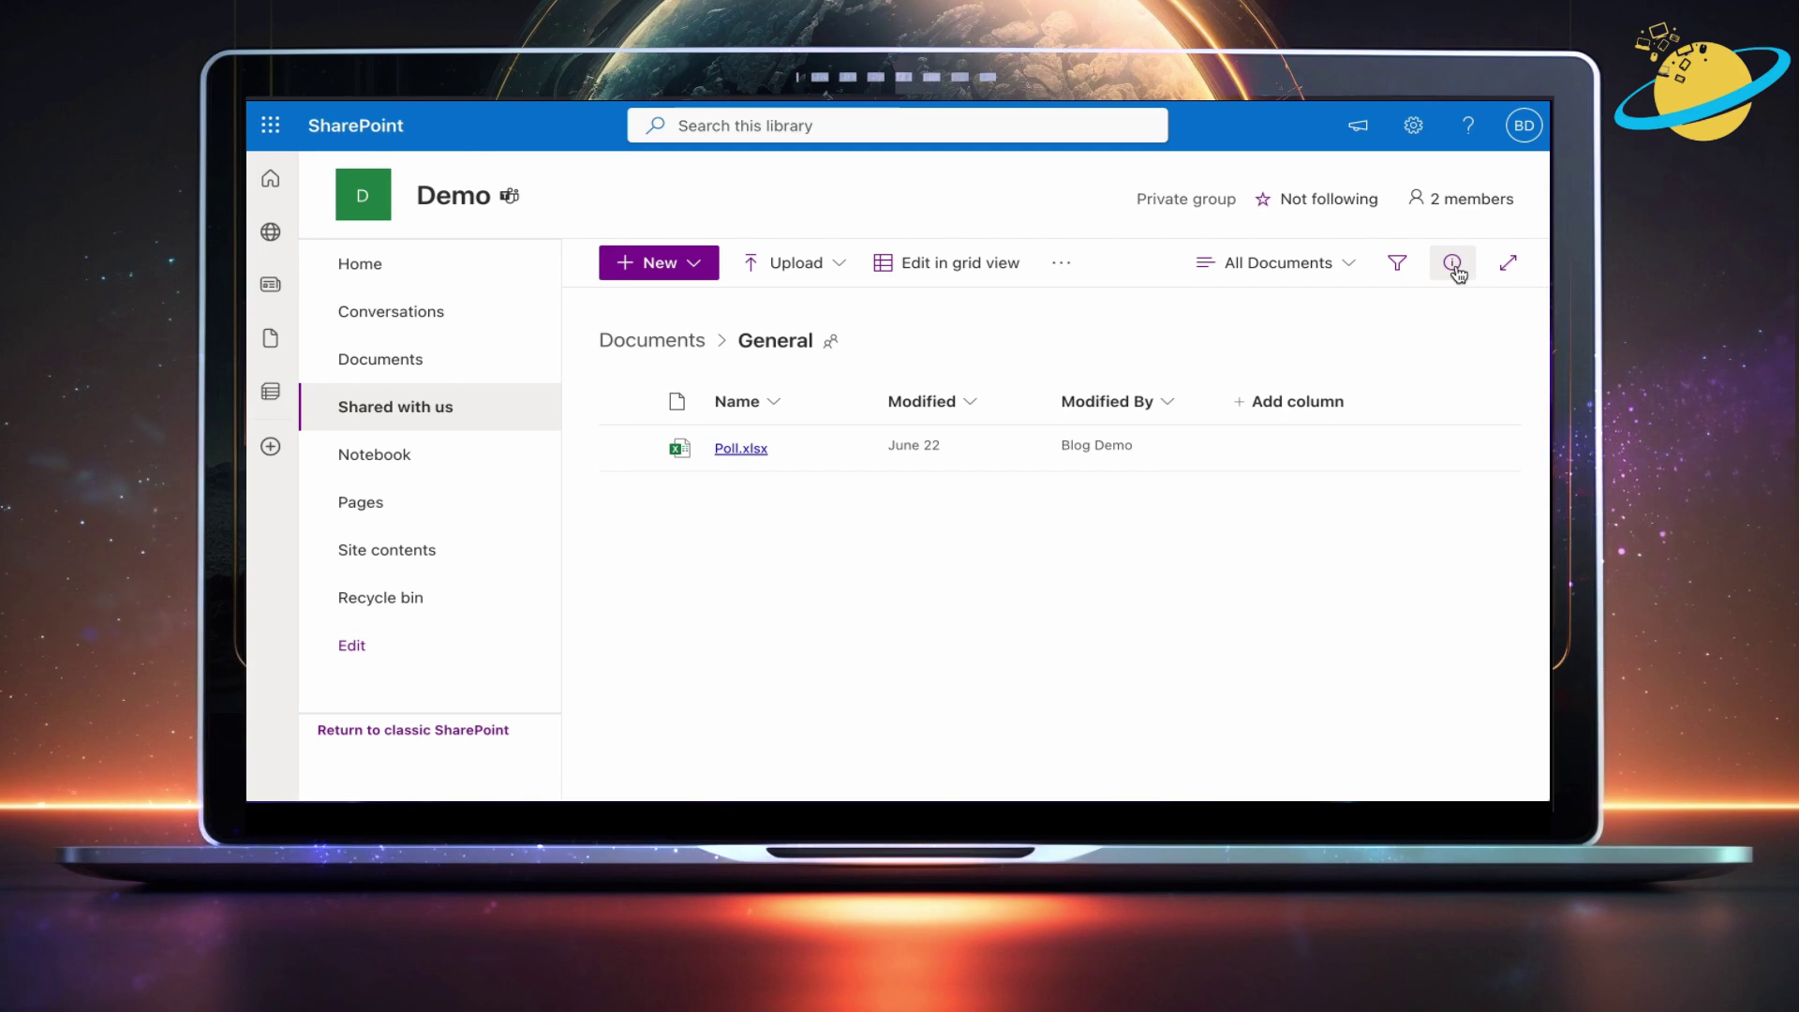
left_click(1453, 263)
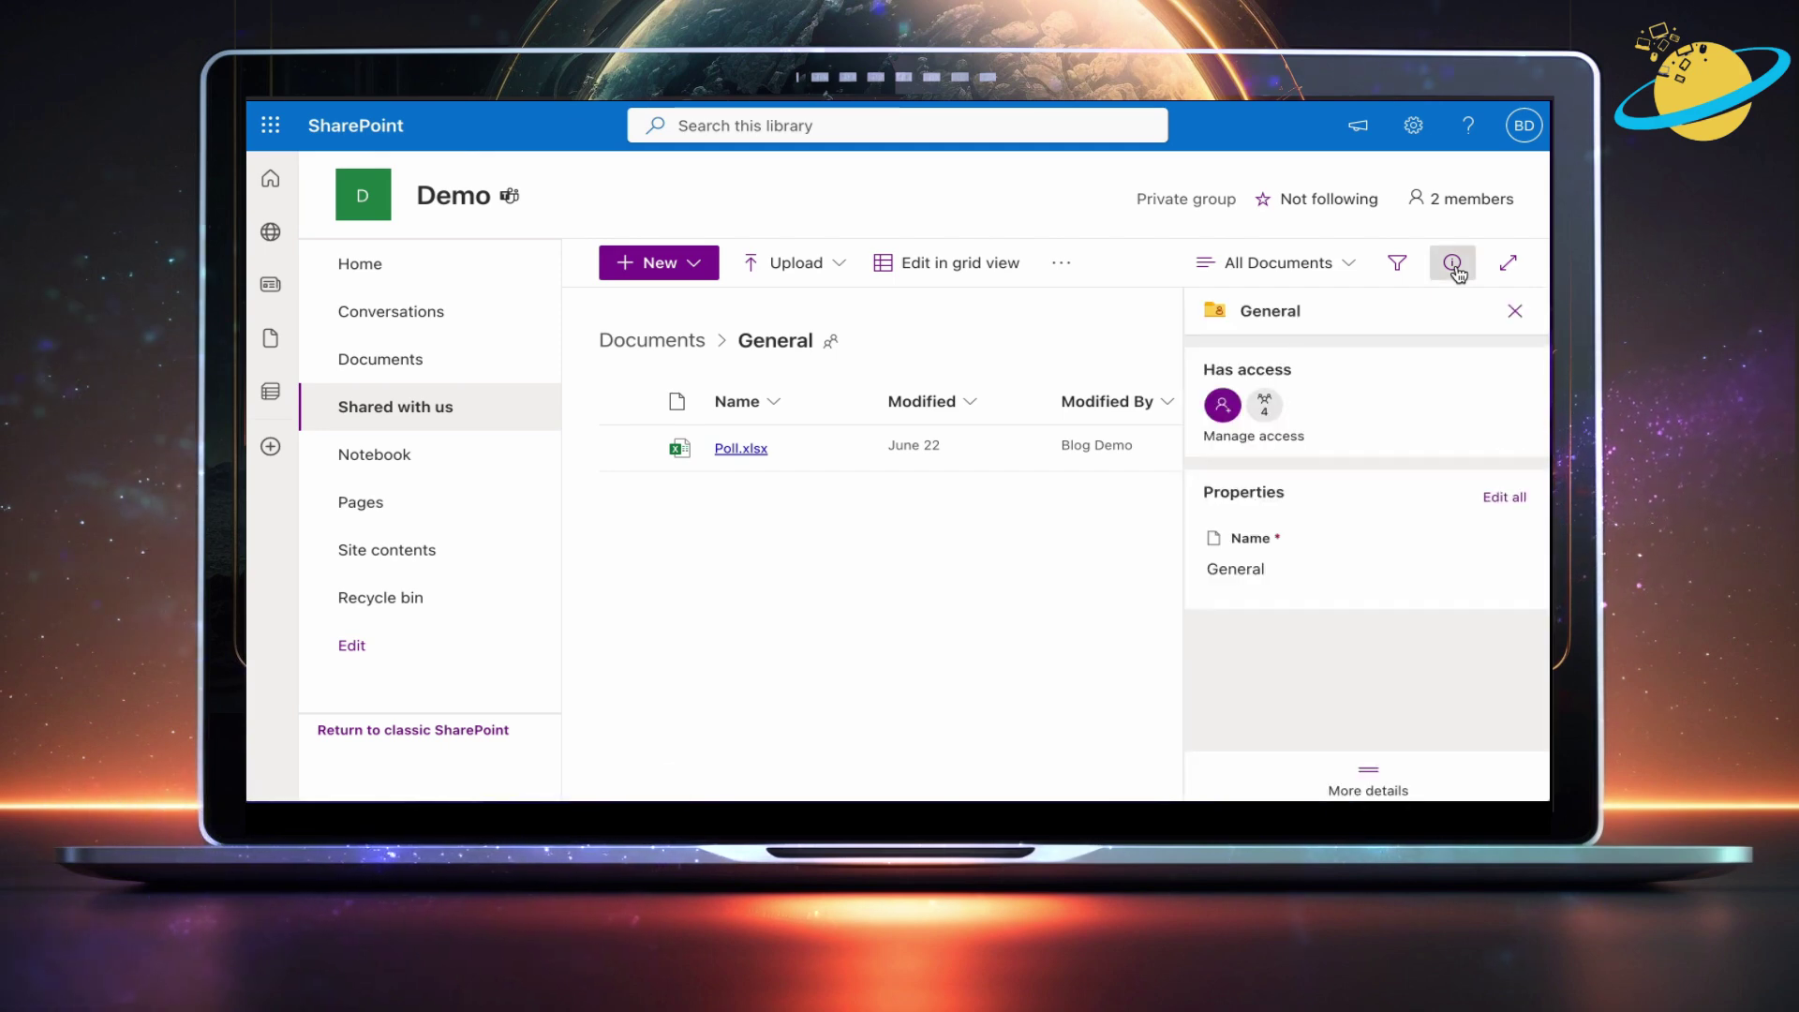
Stop sharing the General folder with Demo Visitors and Demo Members, leaving only Demo Owners.
left_click(1277, 438)
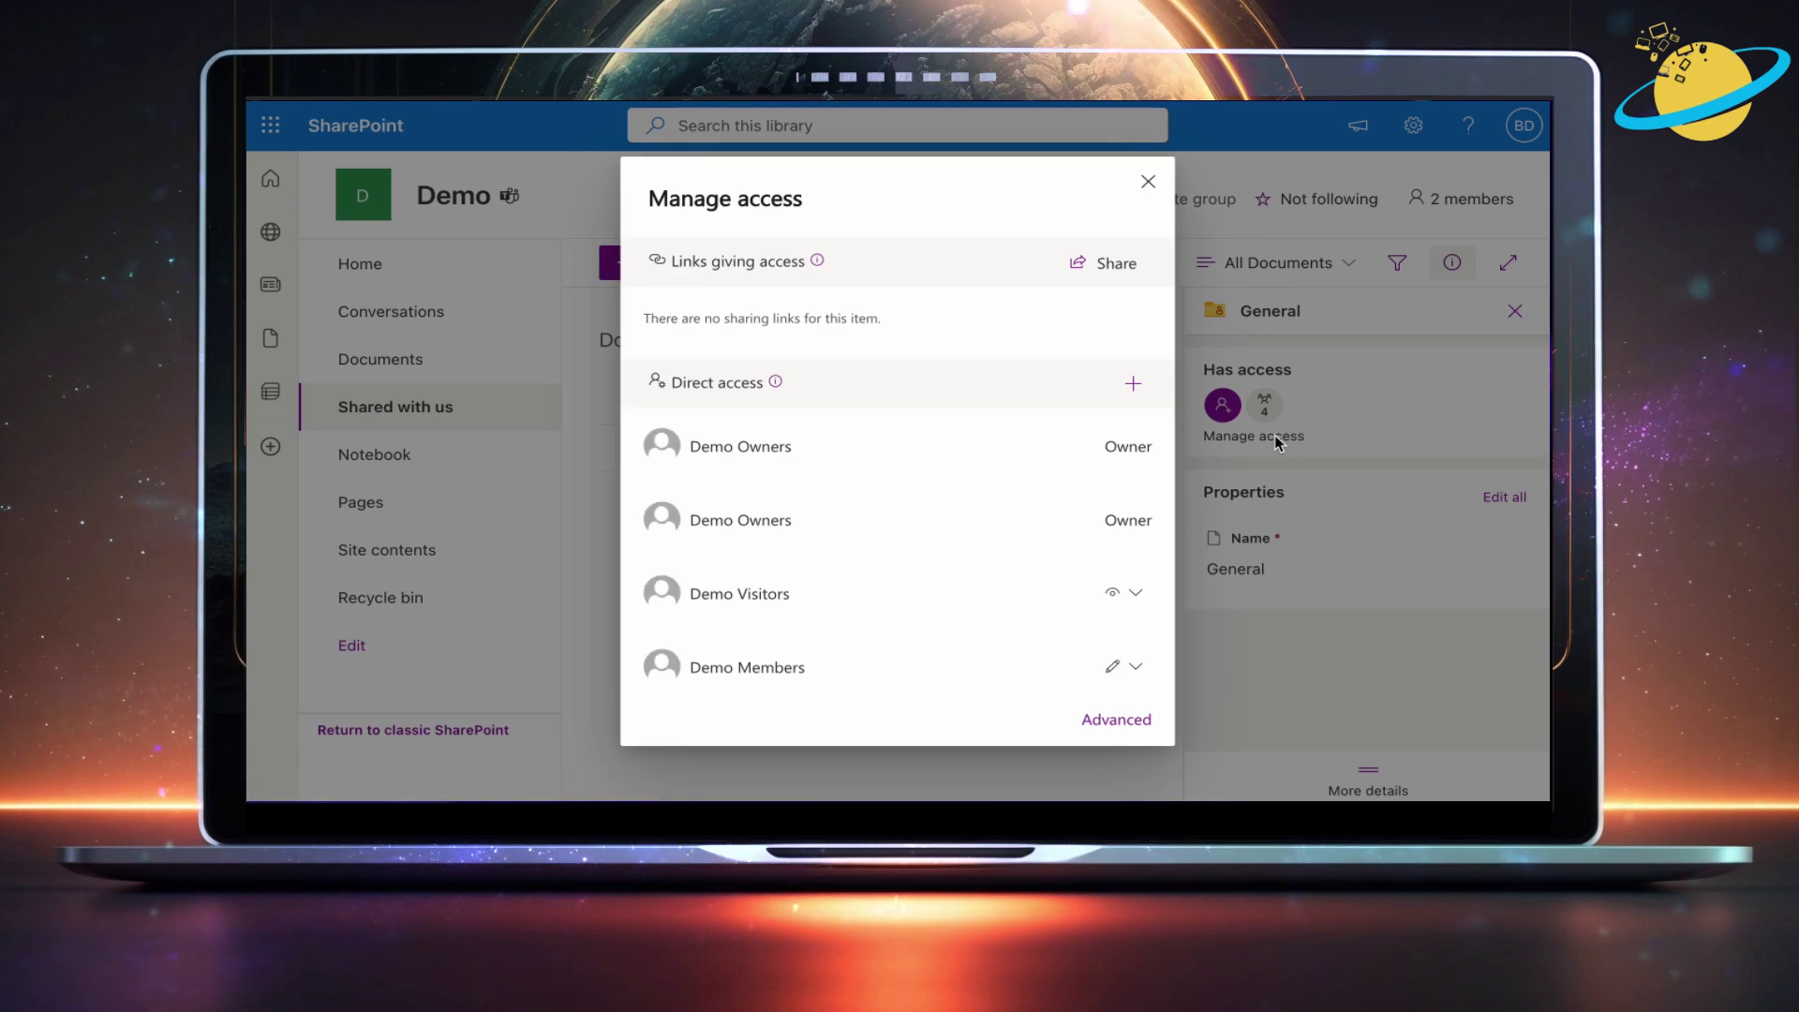
left_click(1136, 594)
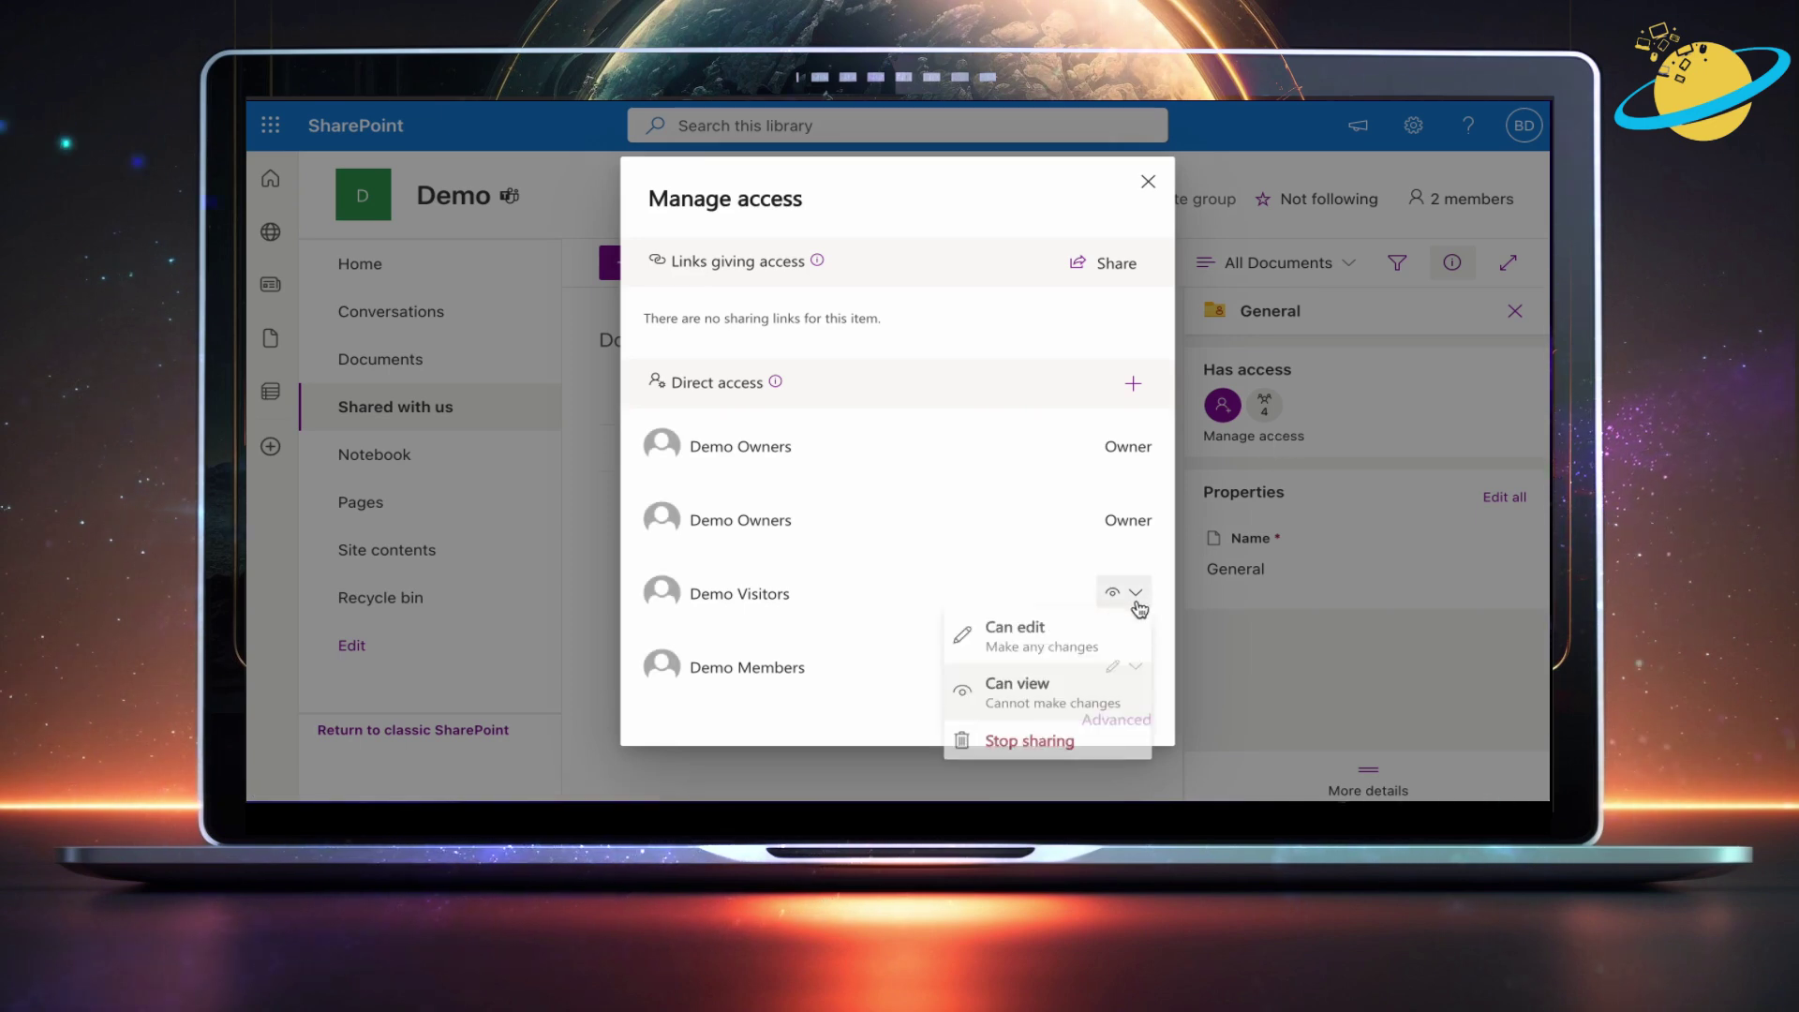
left_click(1076, 746)
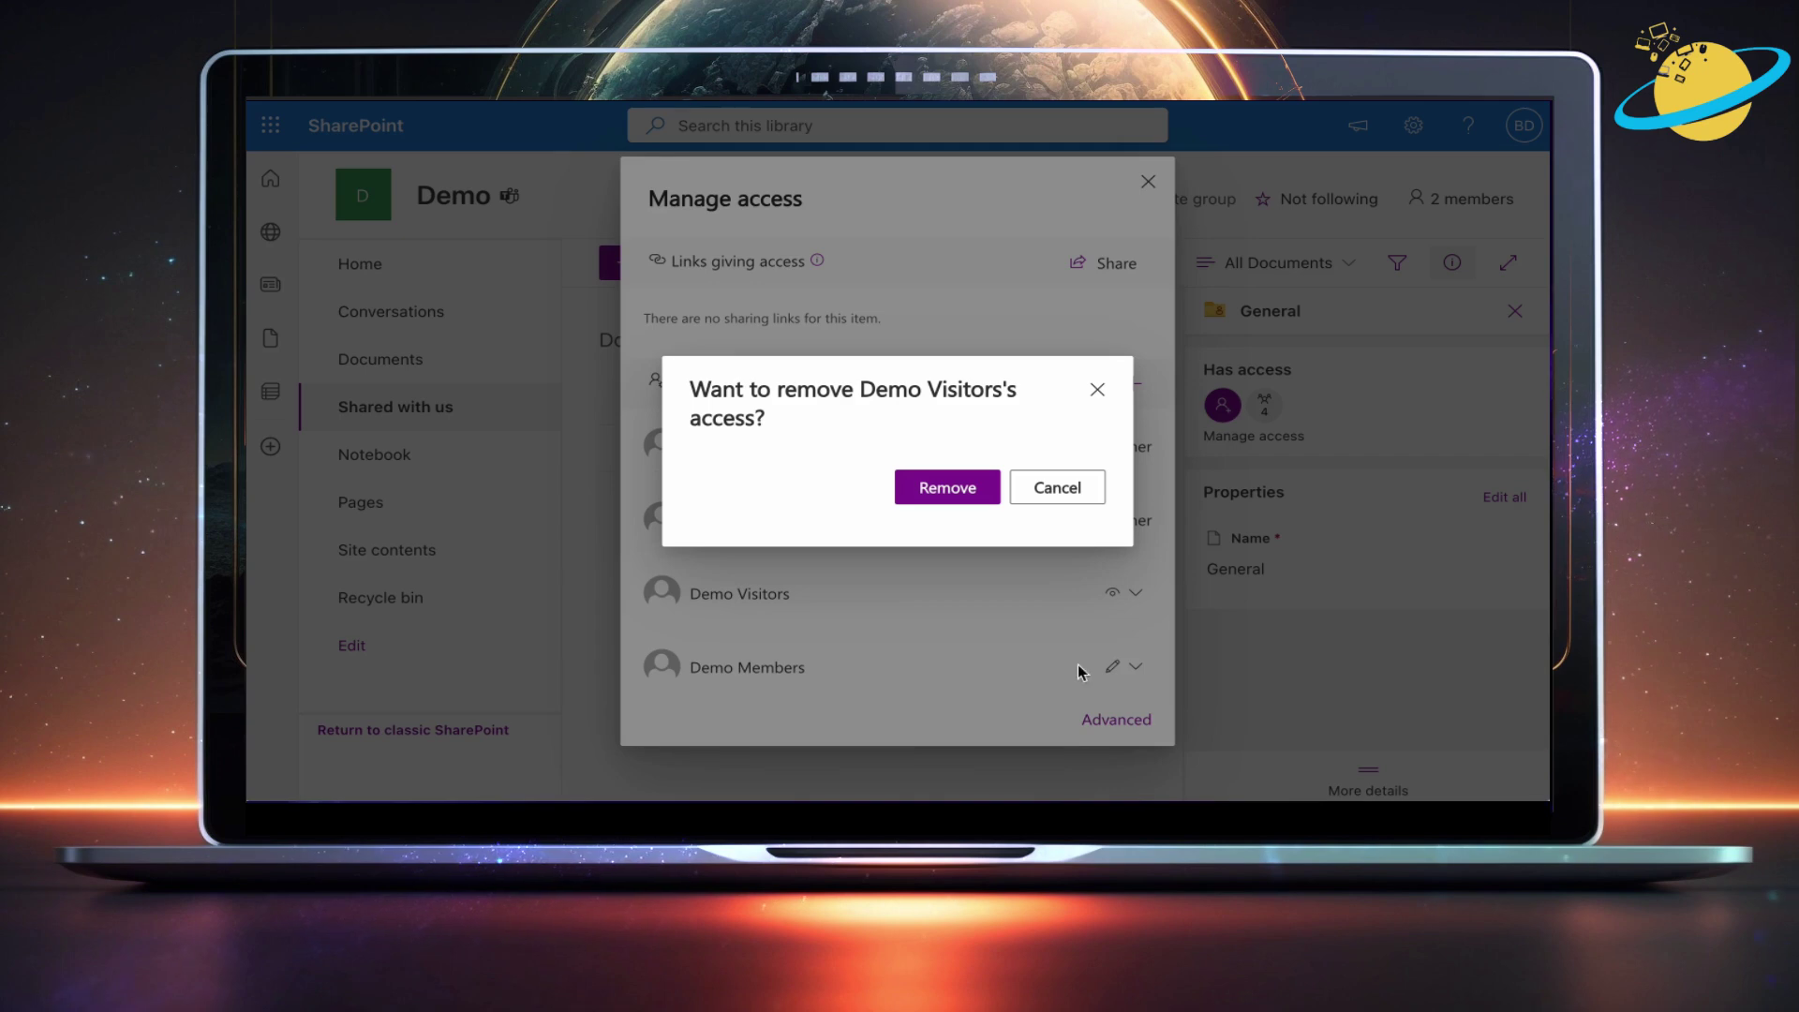
left_click(981, 492)
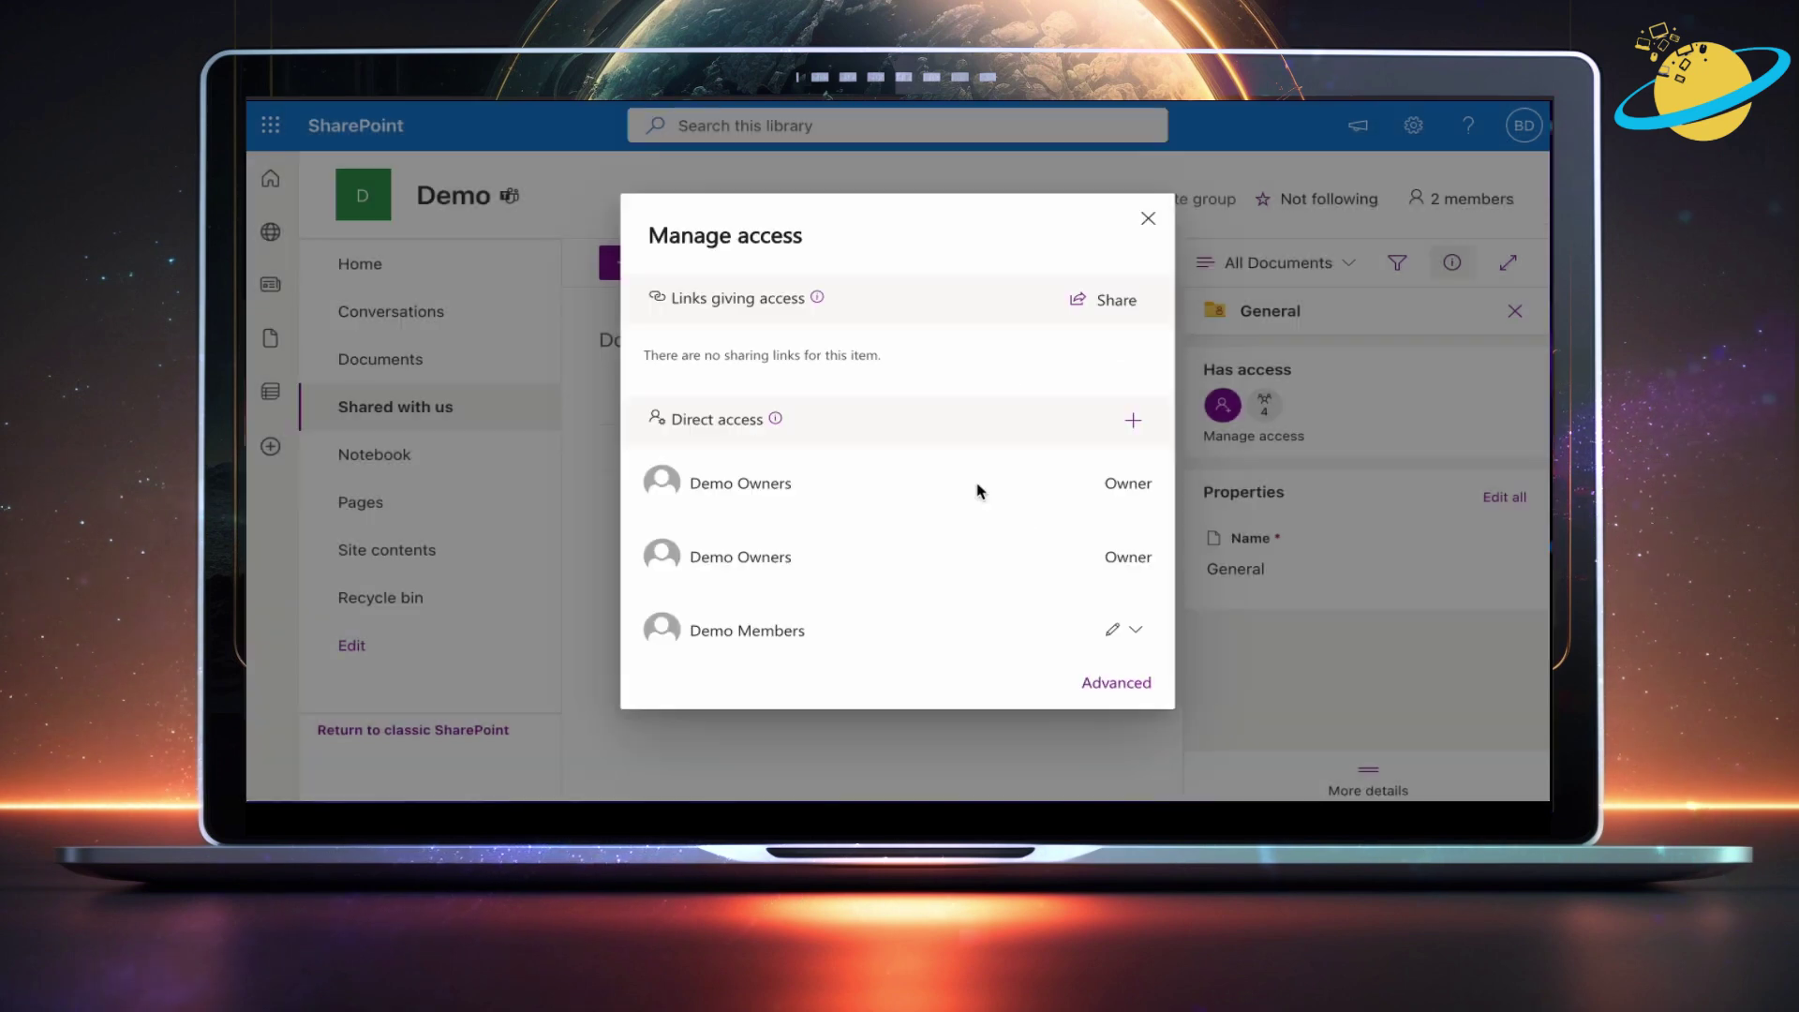
left_click(1126, 630)
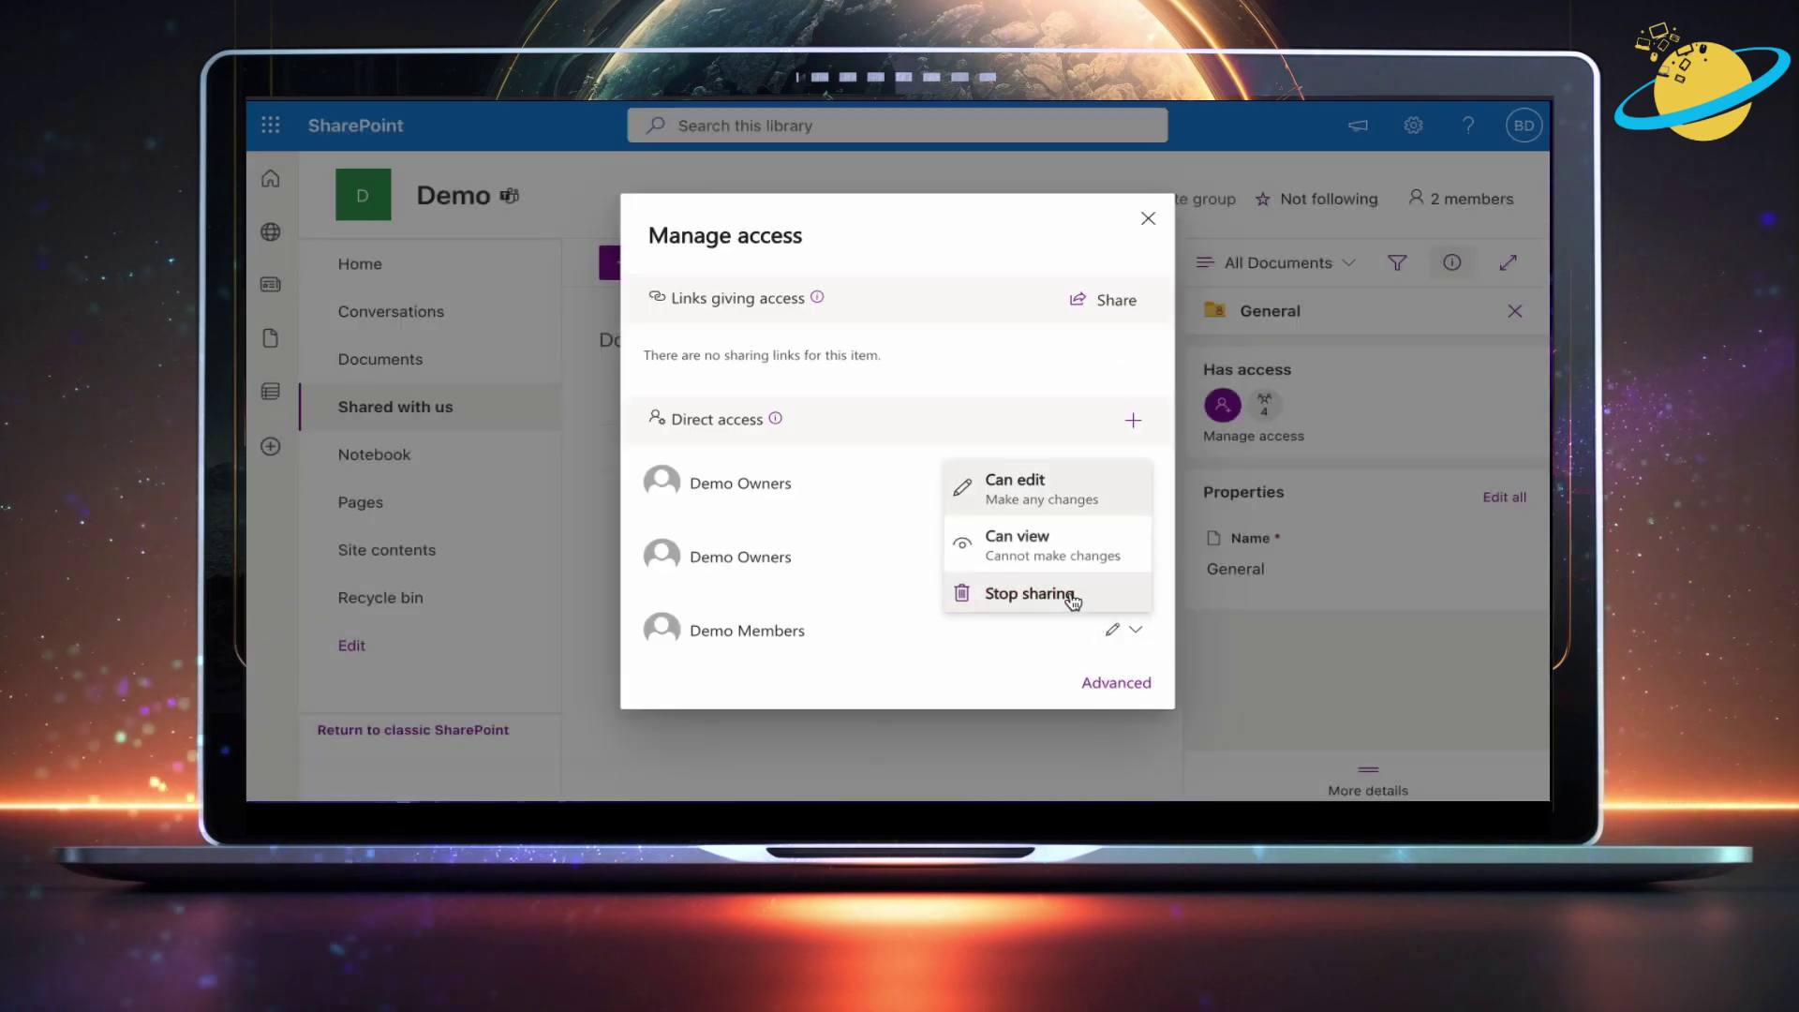
left_click(1029, 592)
left_click(969, 493)
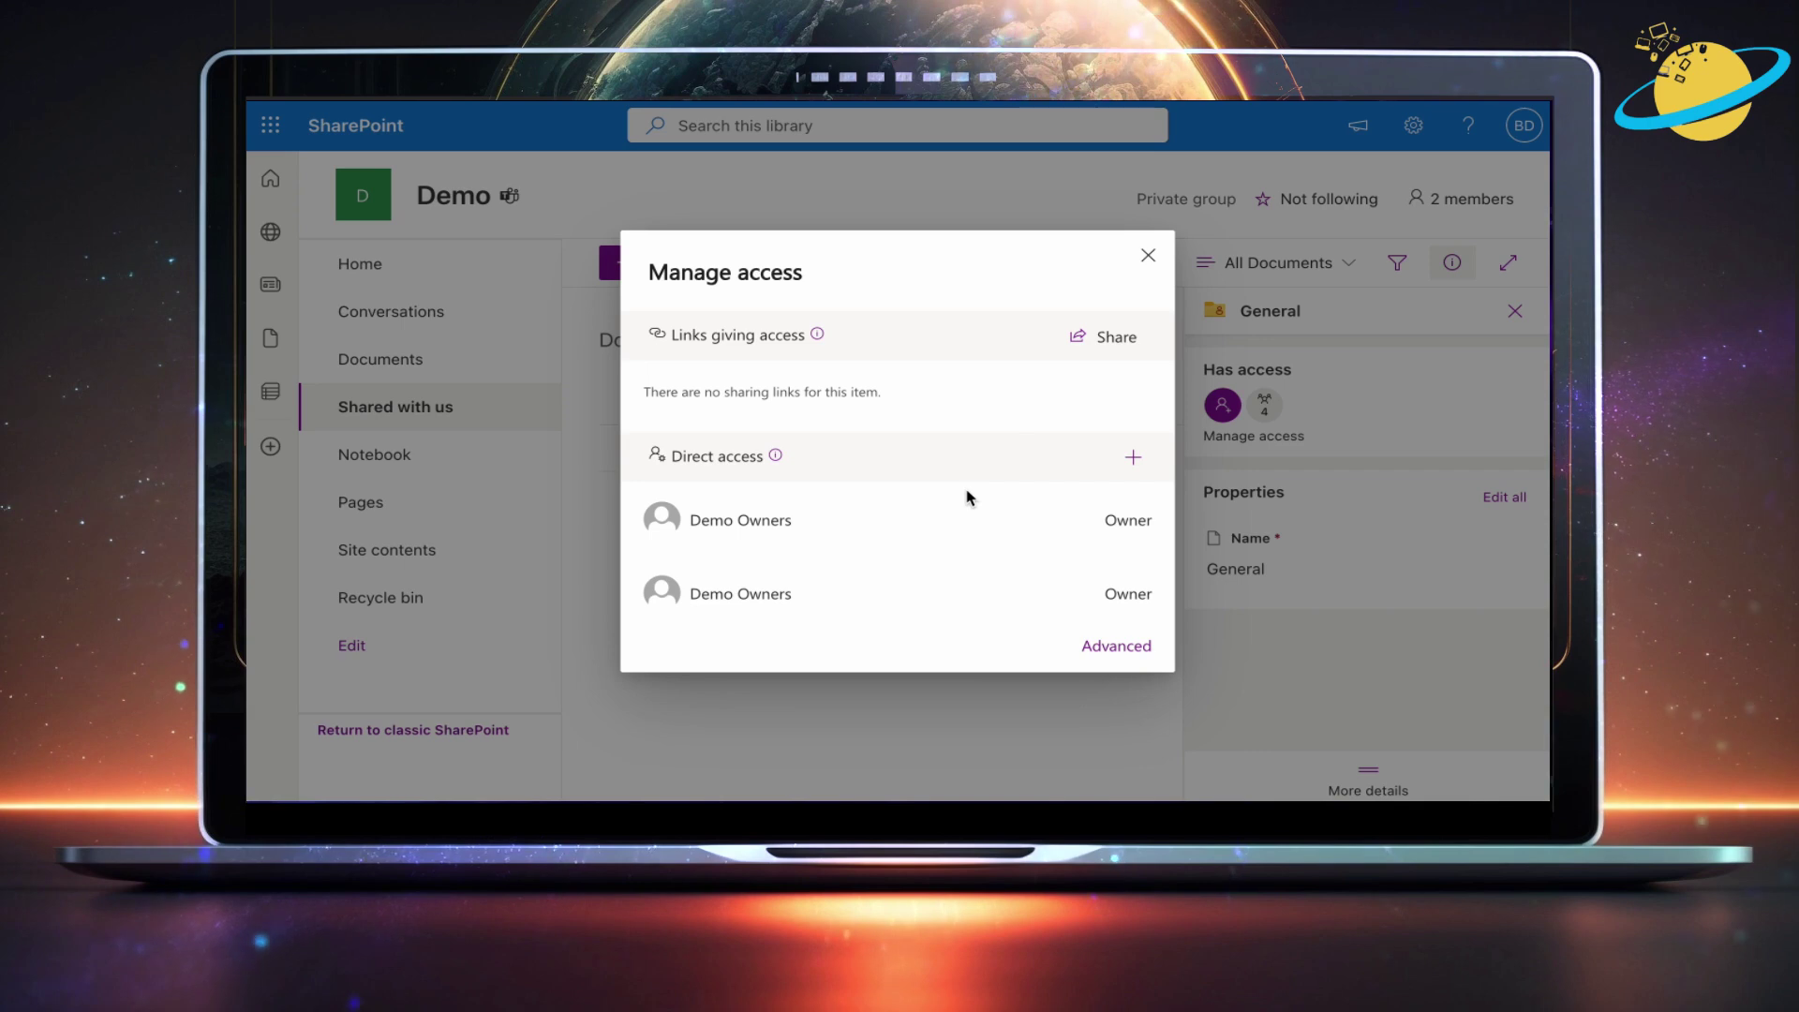
left_click(1132, 464)
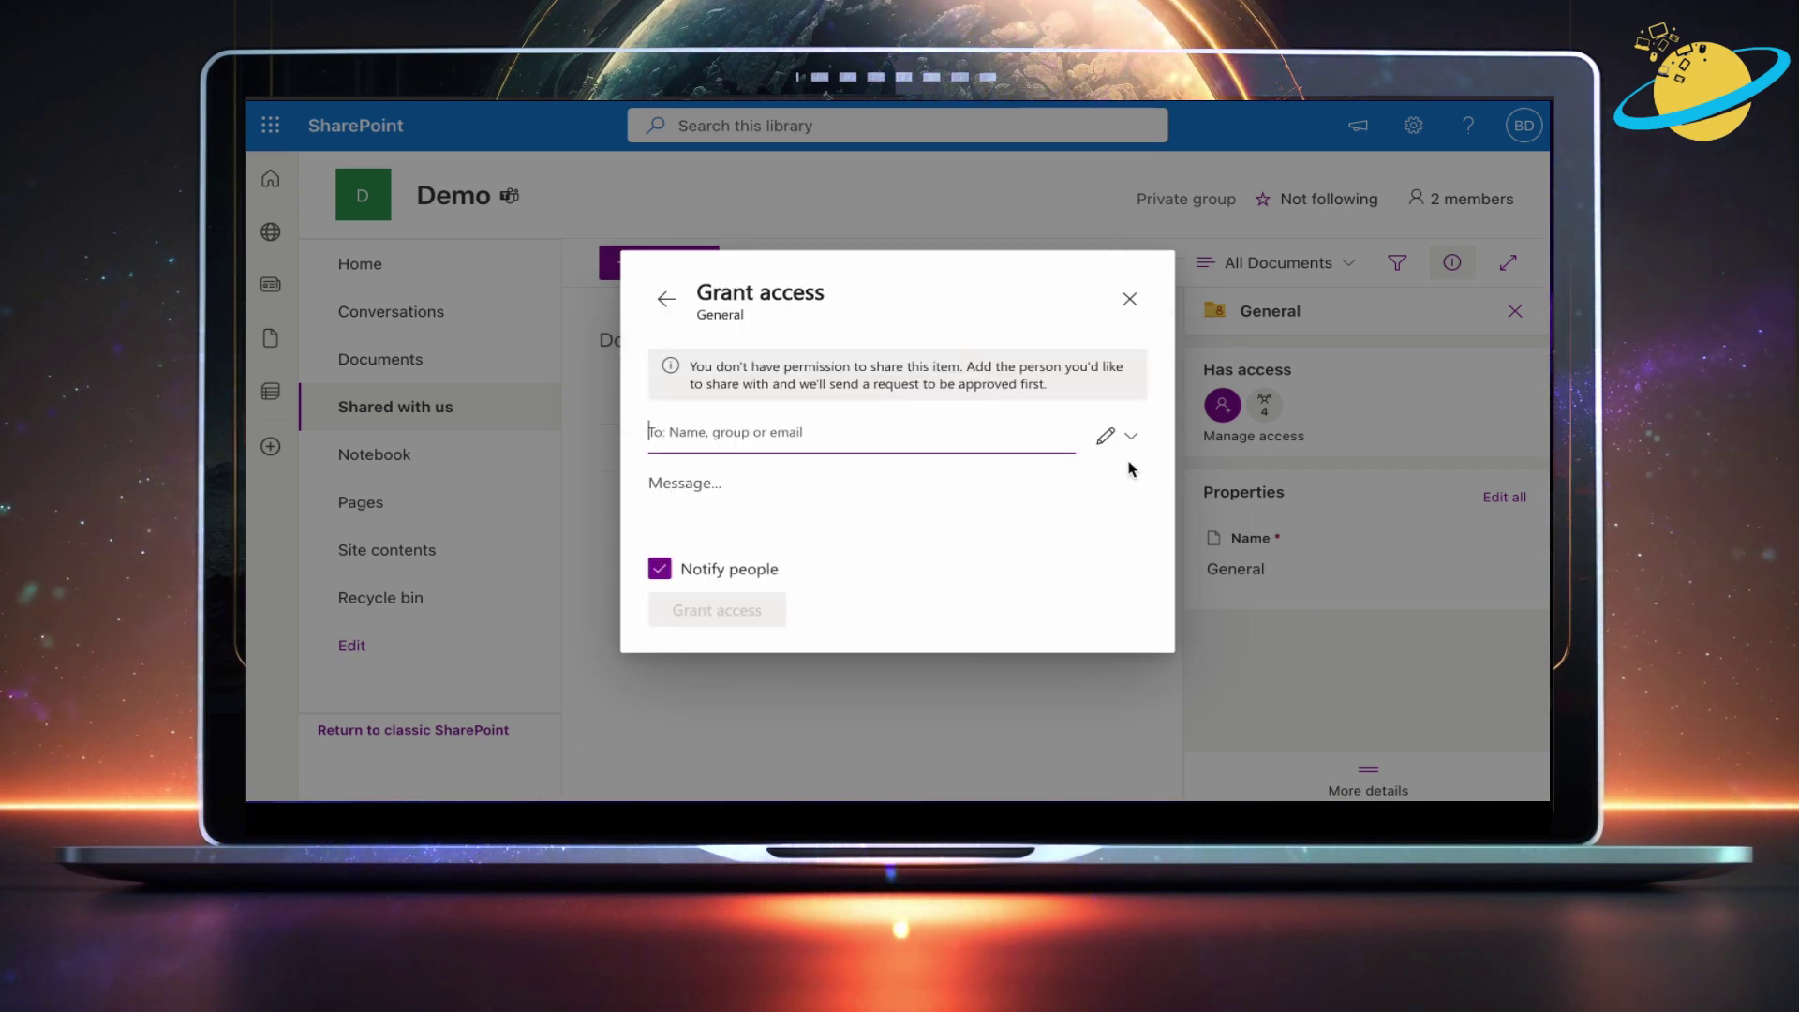
type("jaqk")
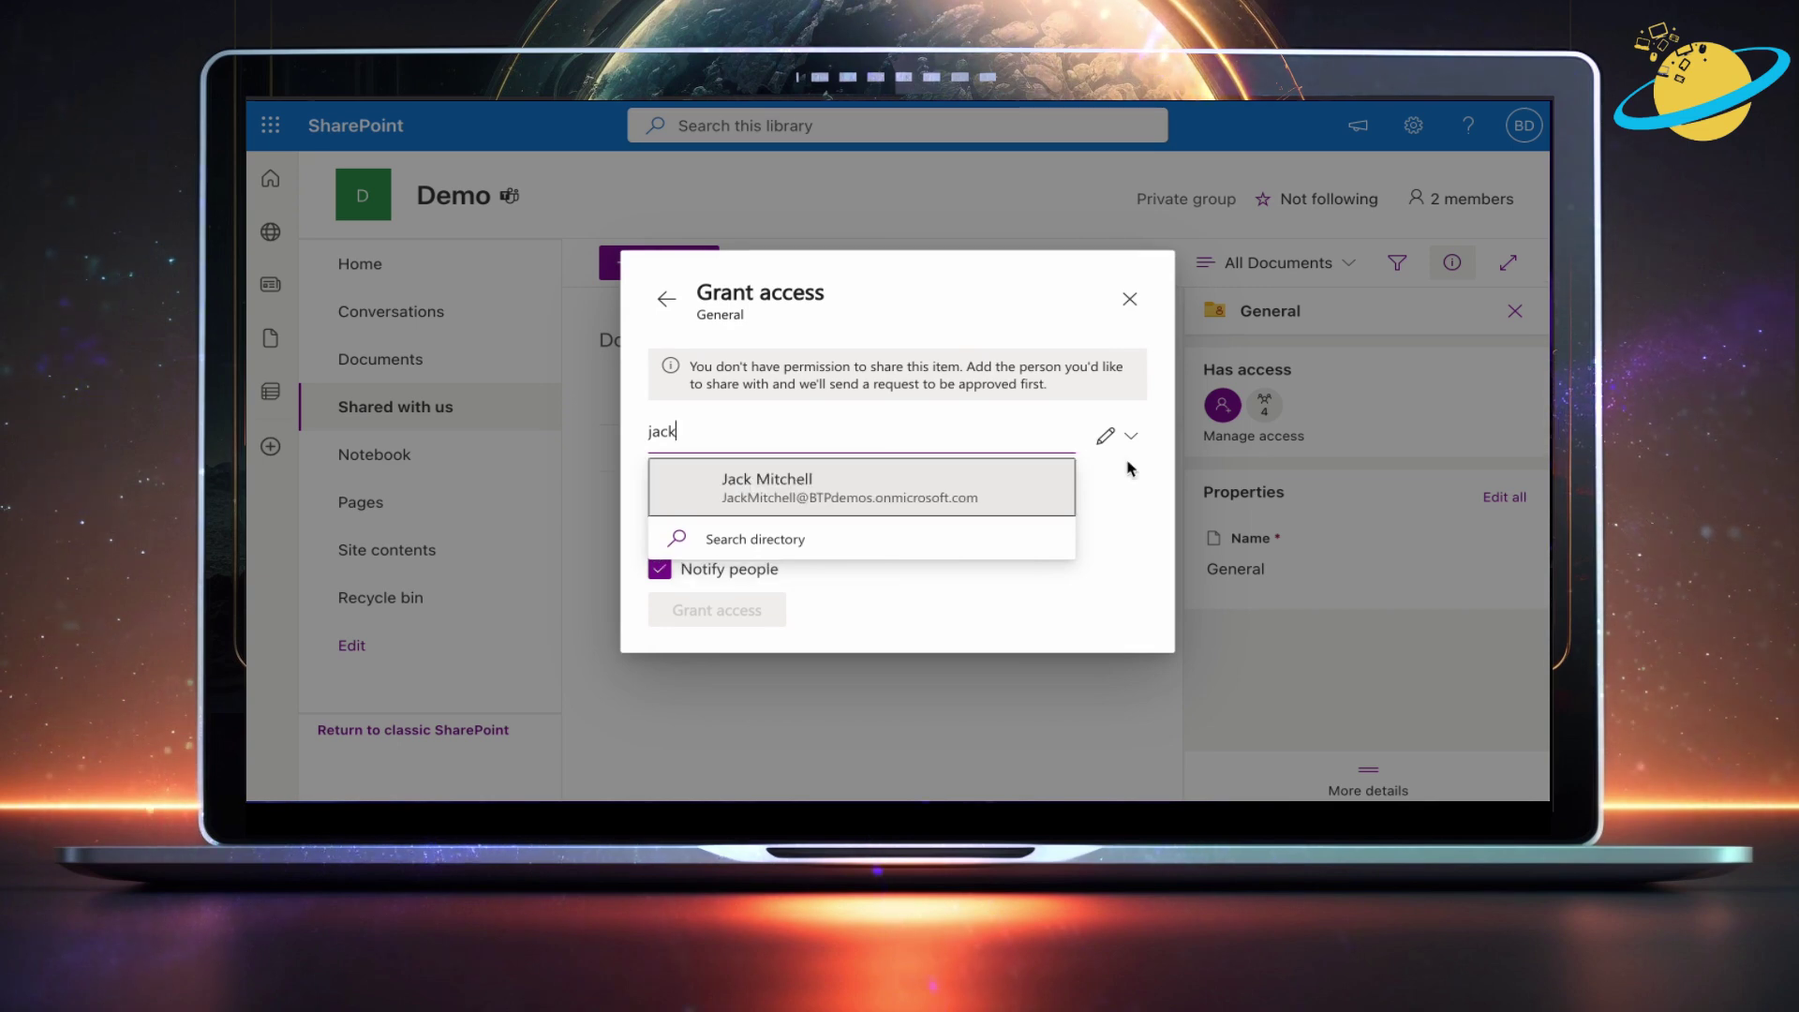
left_click(981, 483)
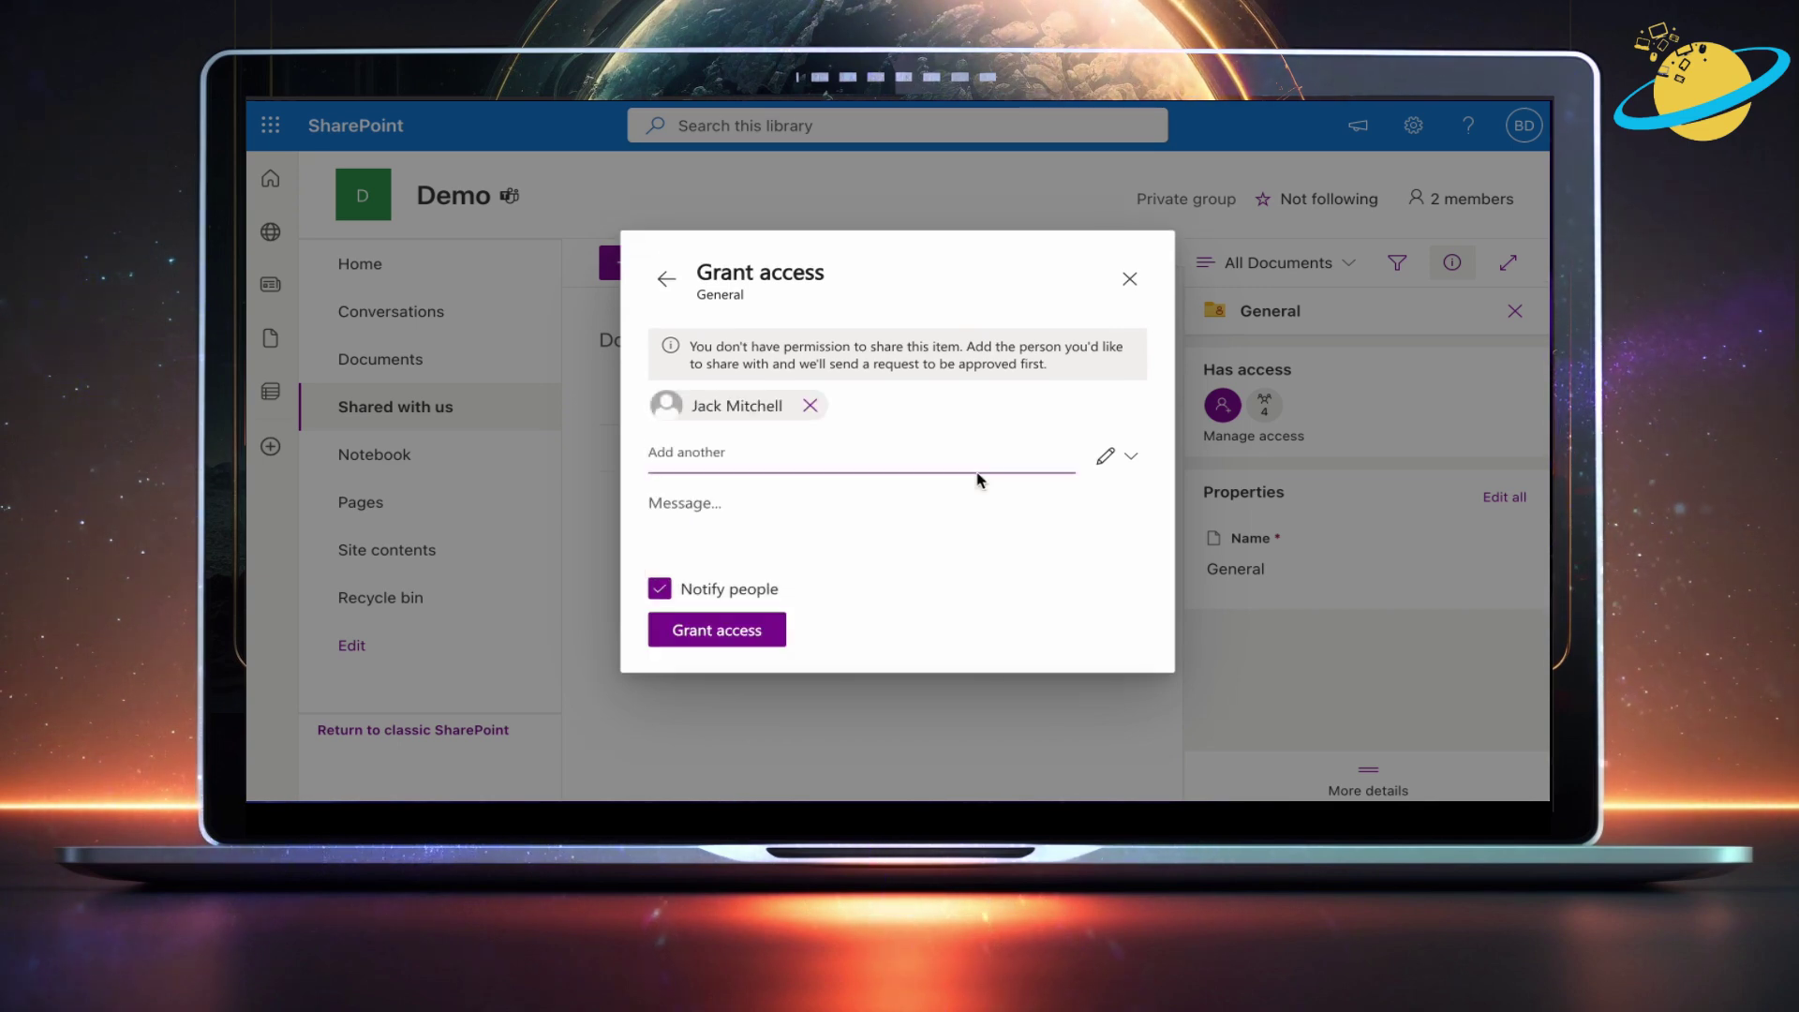
left_click(1108, 459)
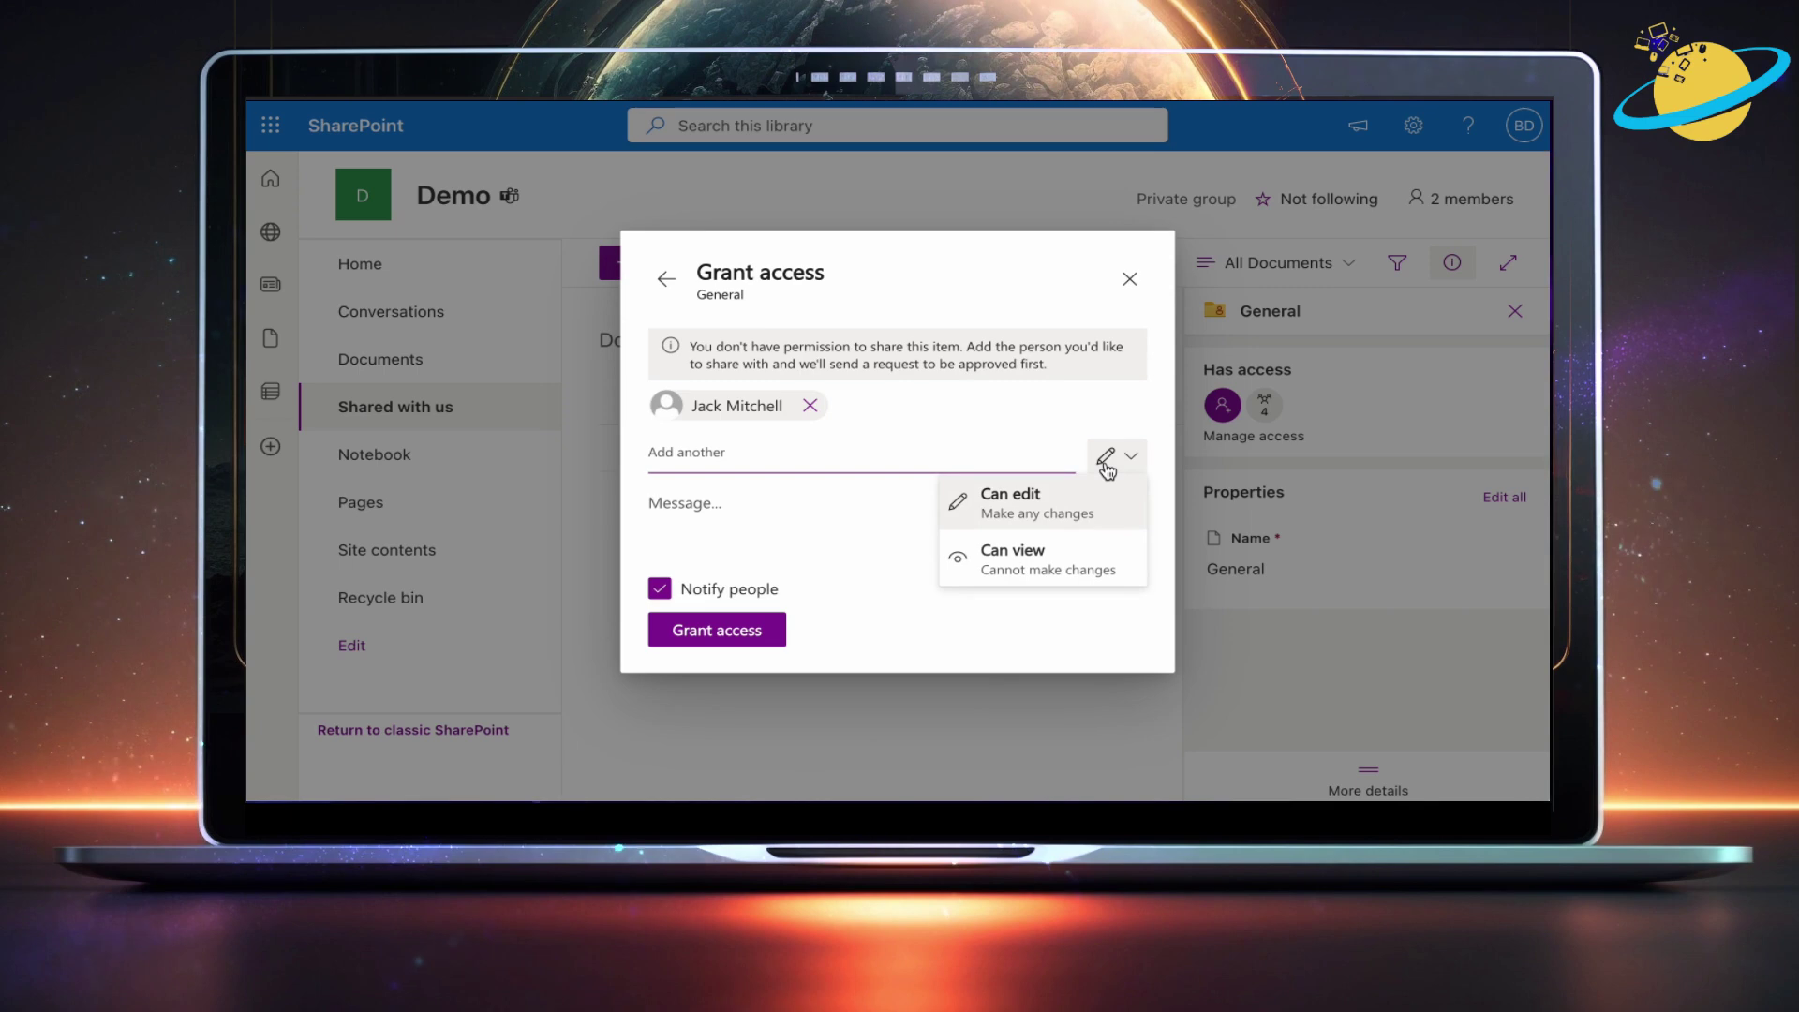
left_click(1109, 460)
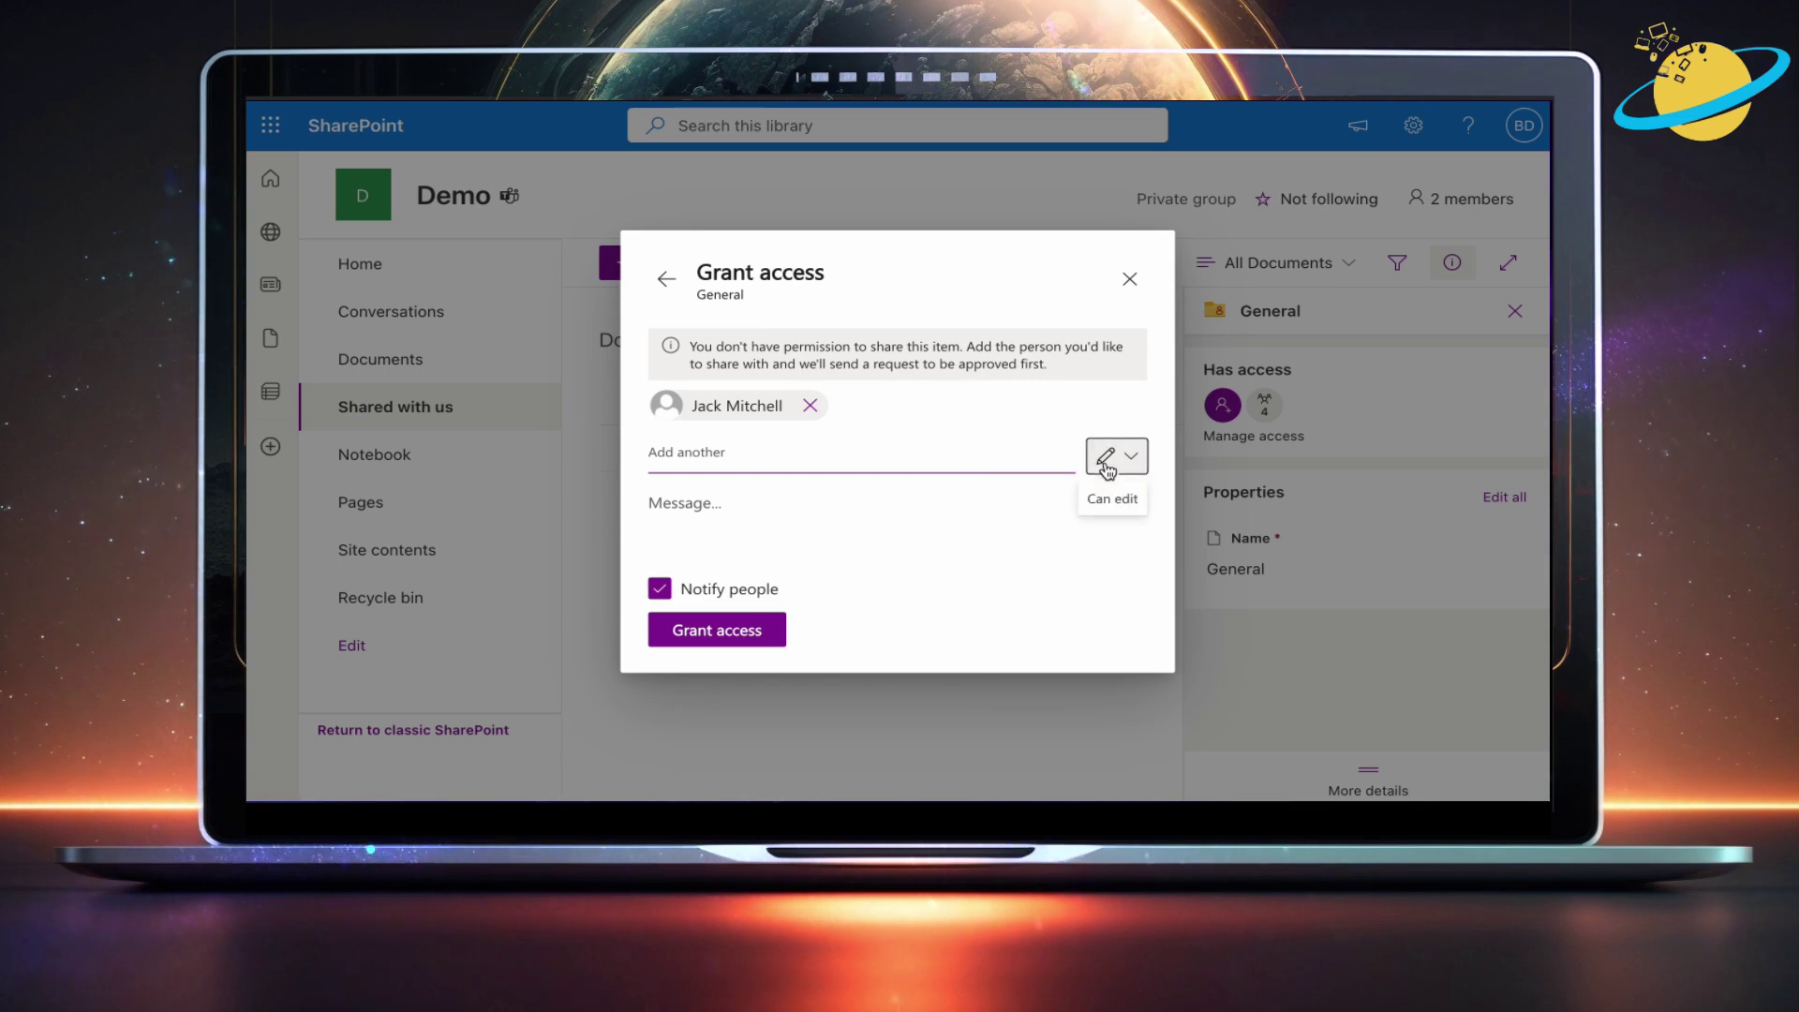
left_click(765, 636)
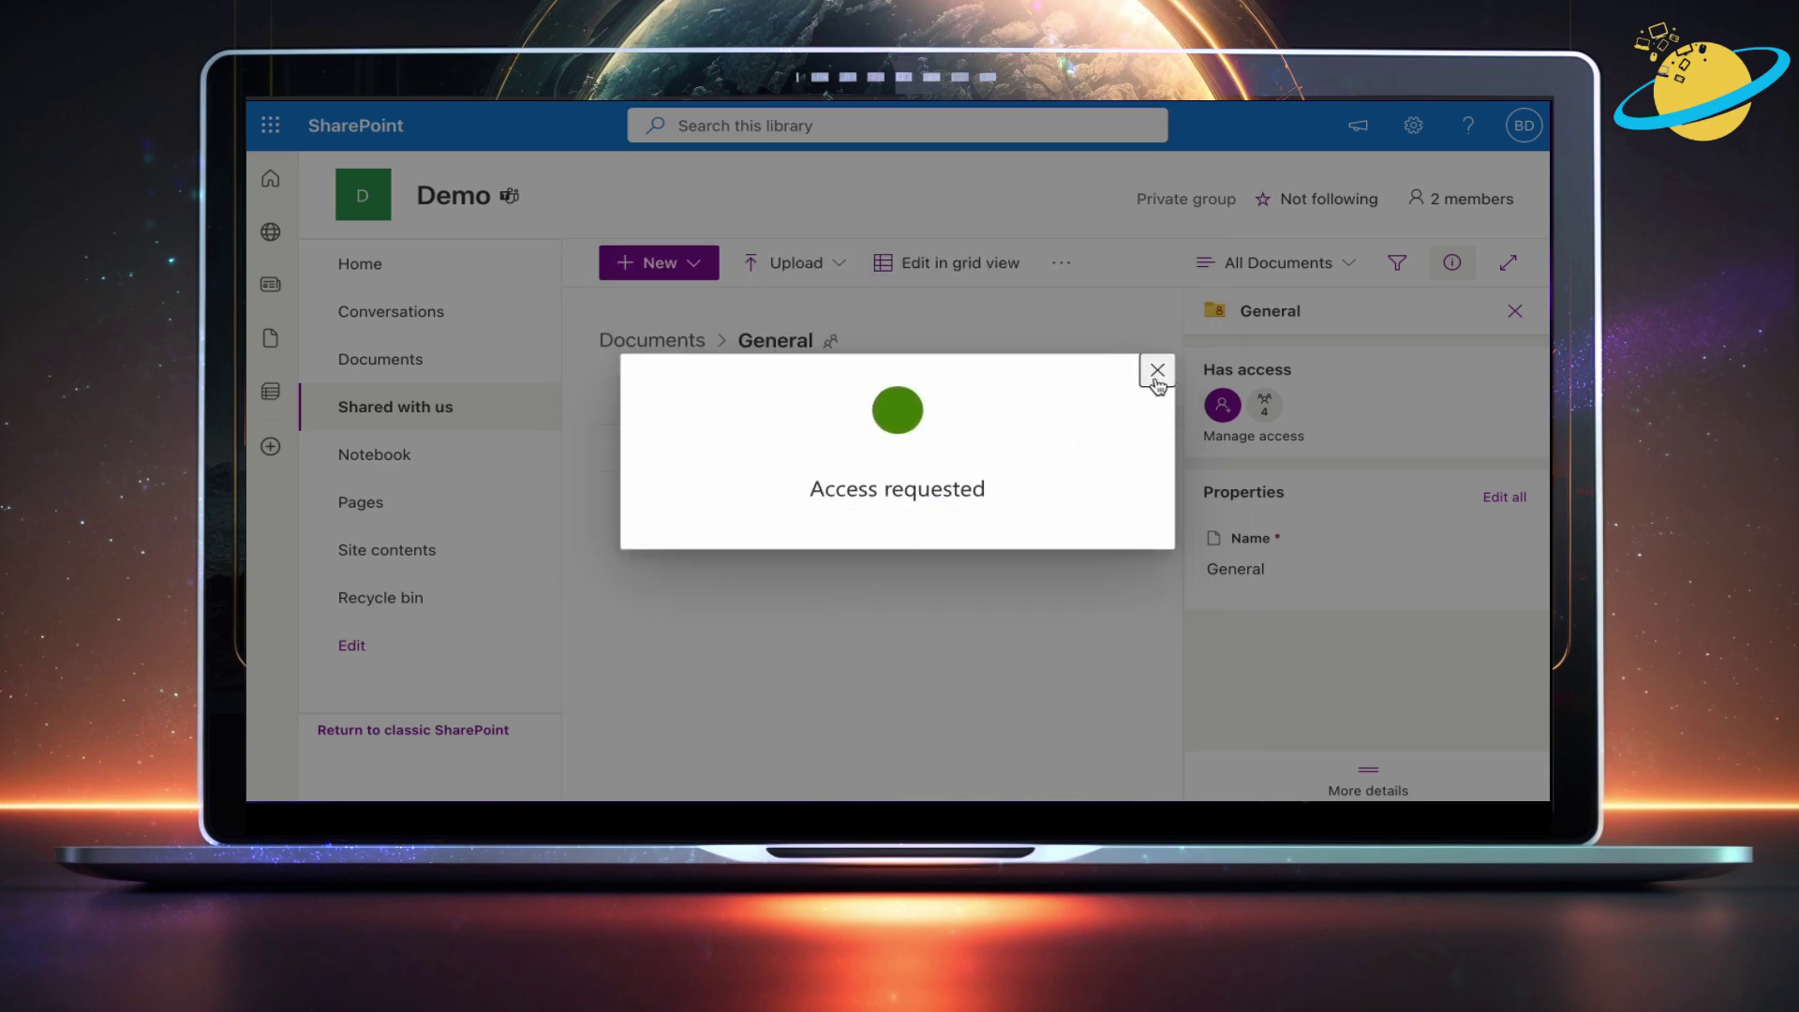
left_click(1158, 374)
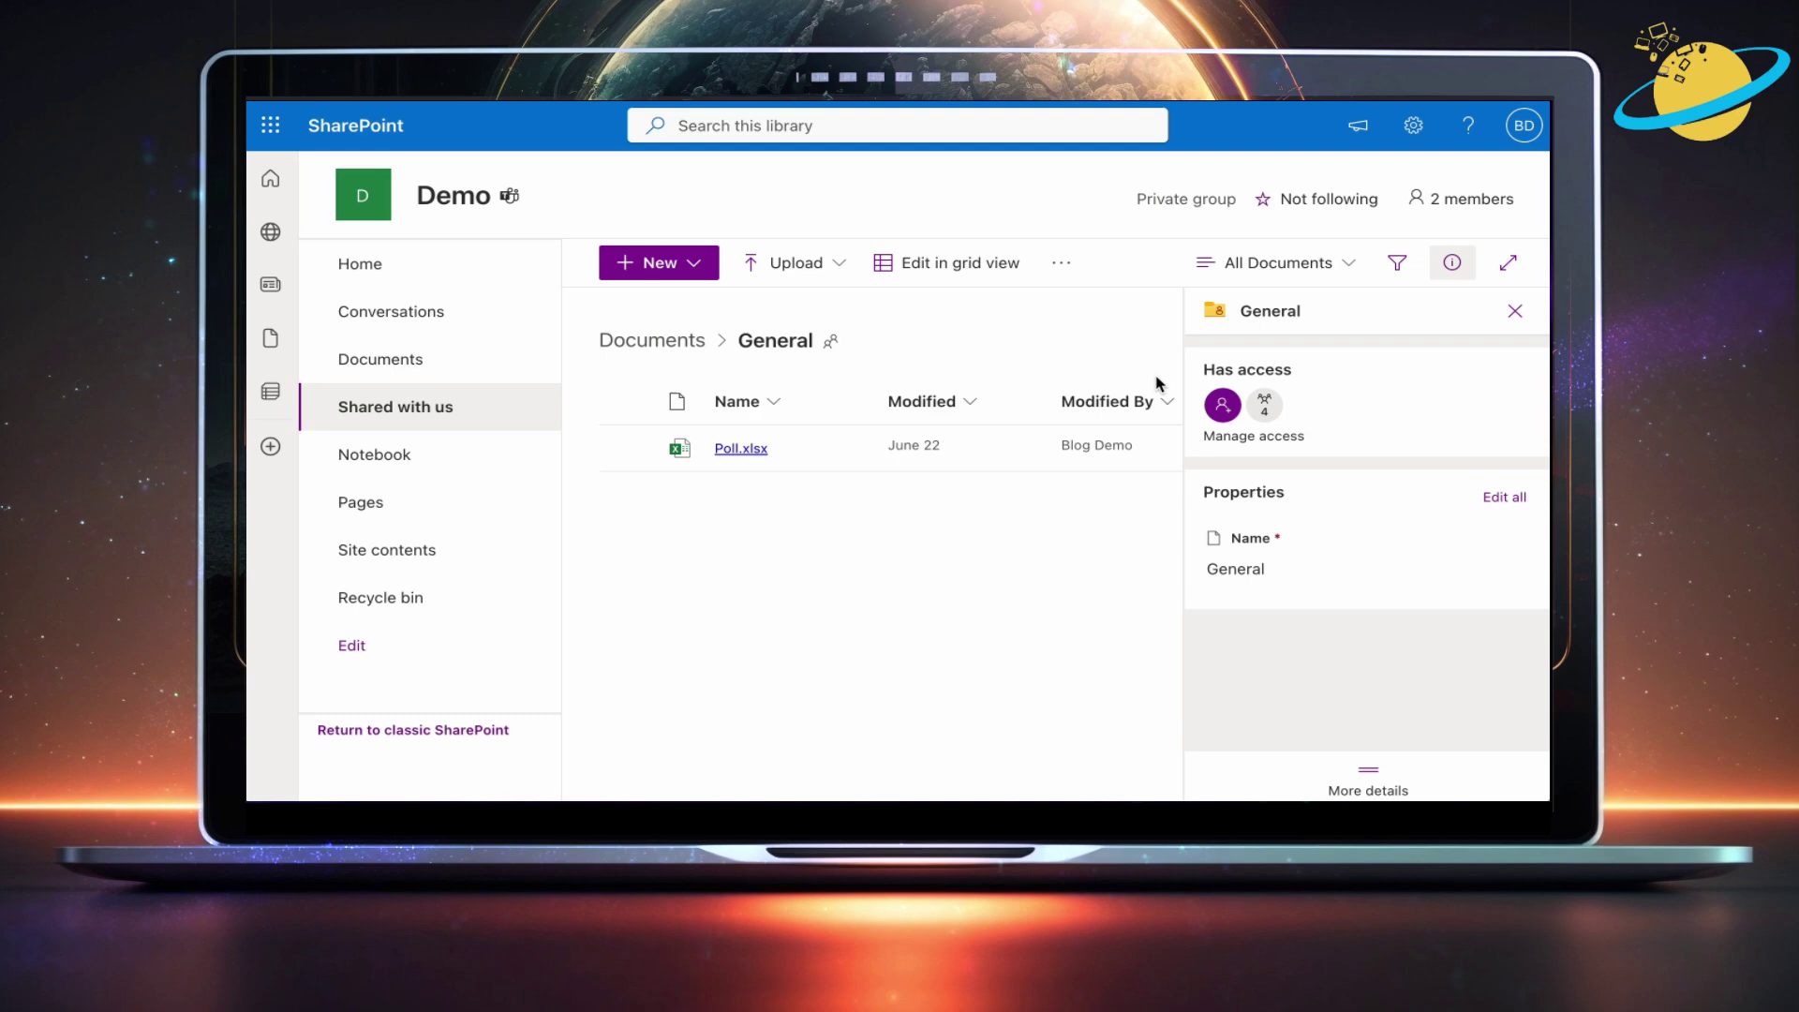
left_click(1267, 437)
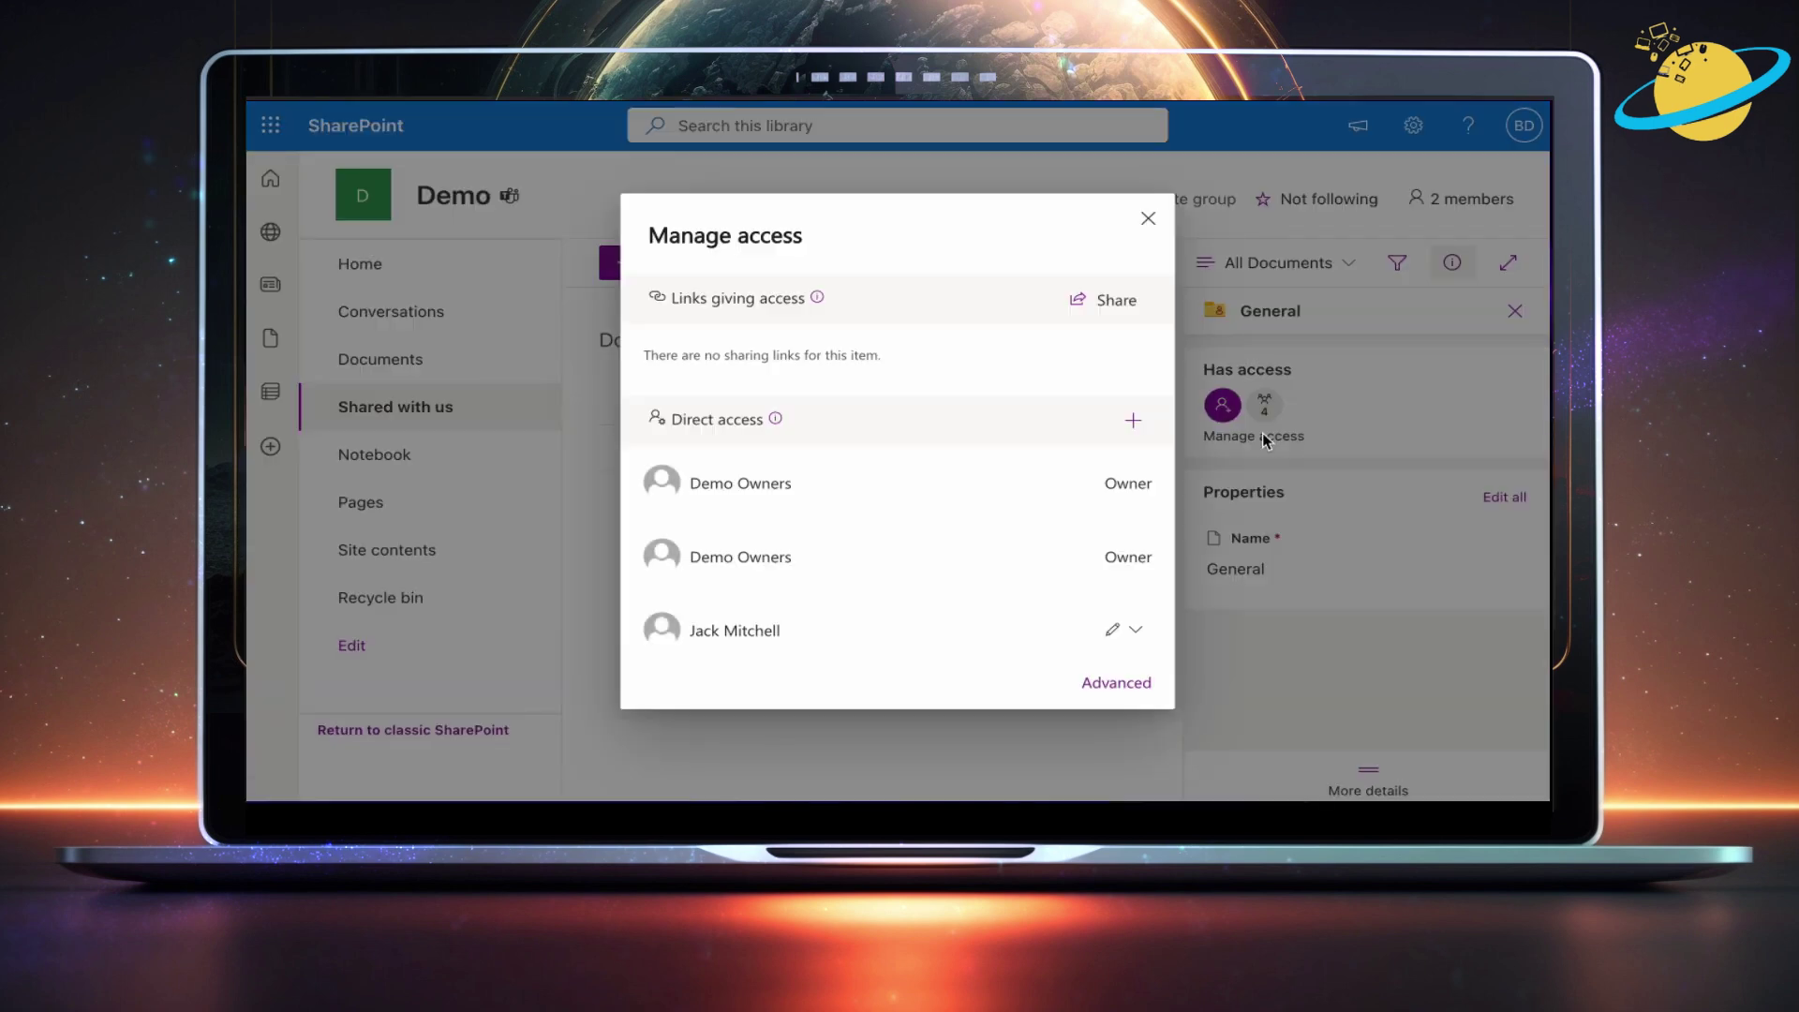
Add Demo Members and Demo Visitors as recipients and submit the General folder access grant.
left_click(1133, 419)
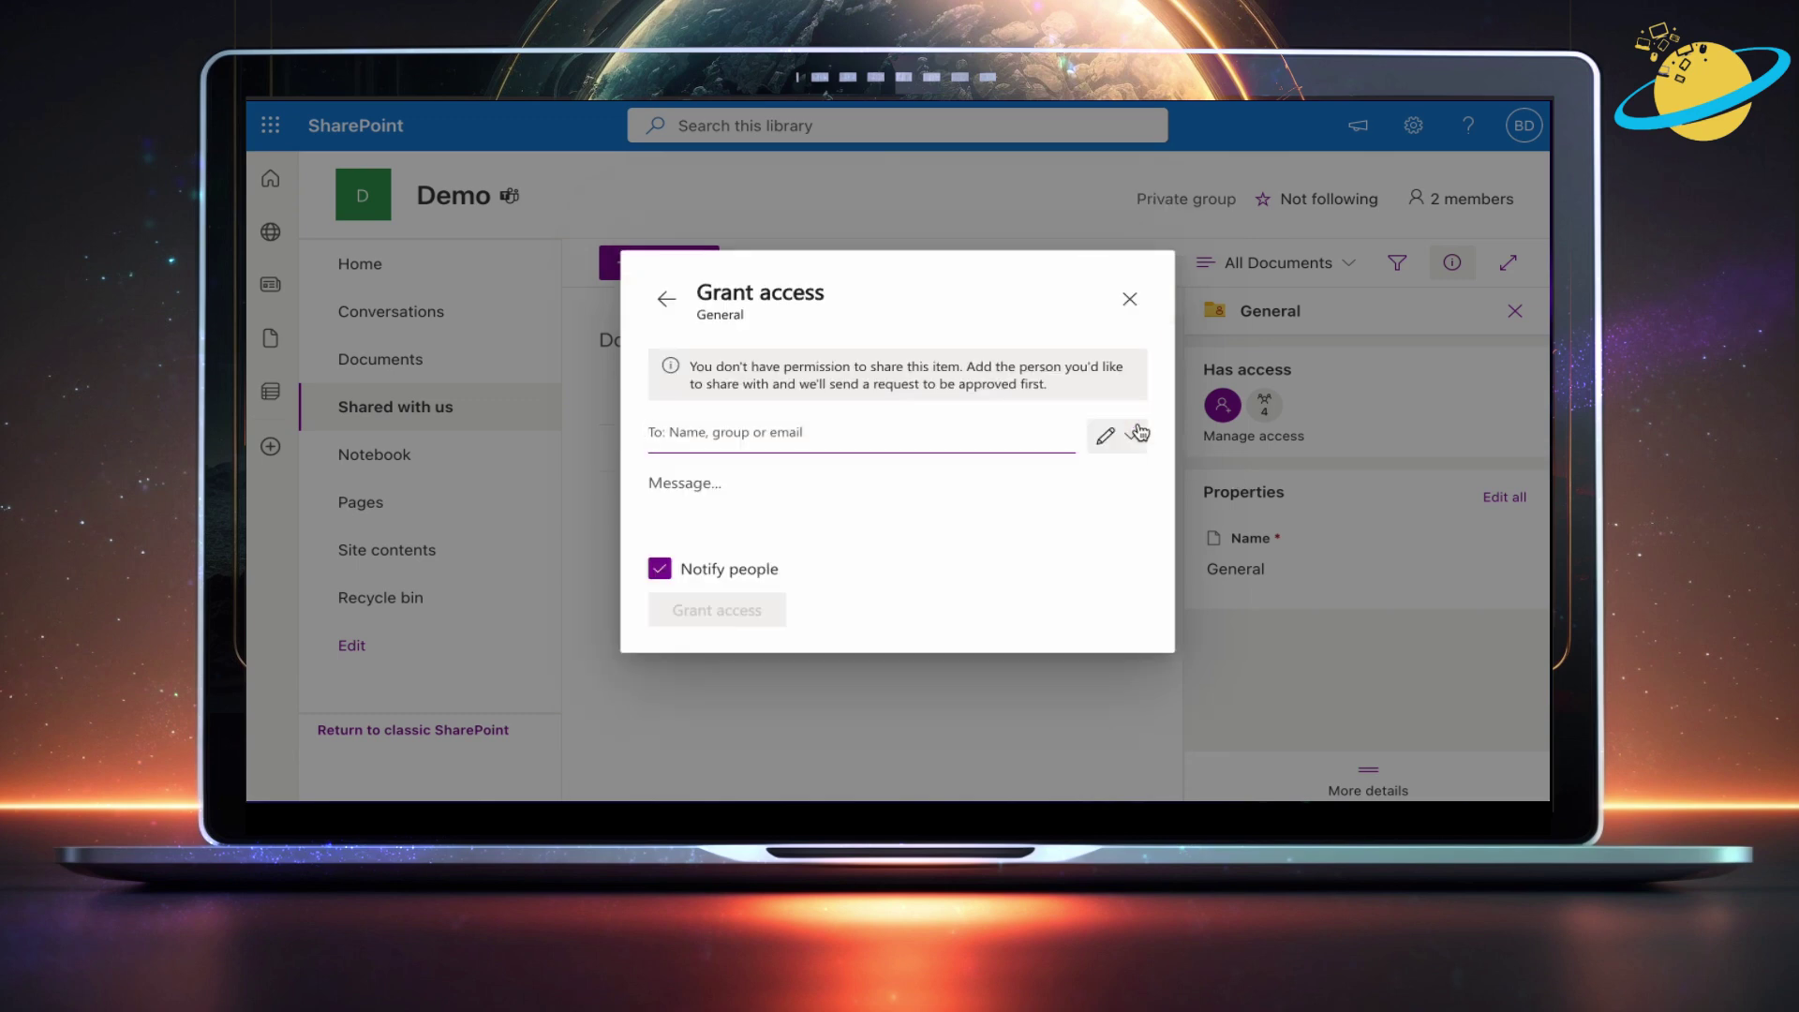
type("Demo")
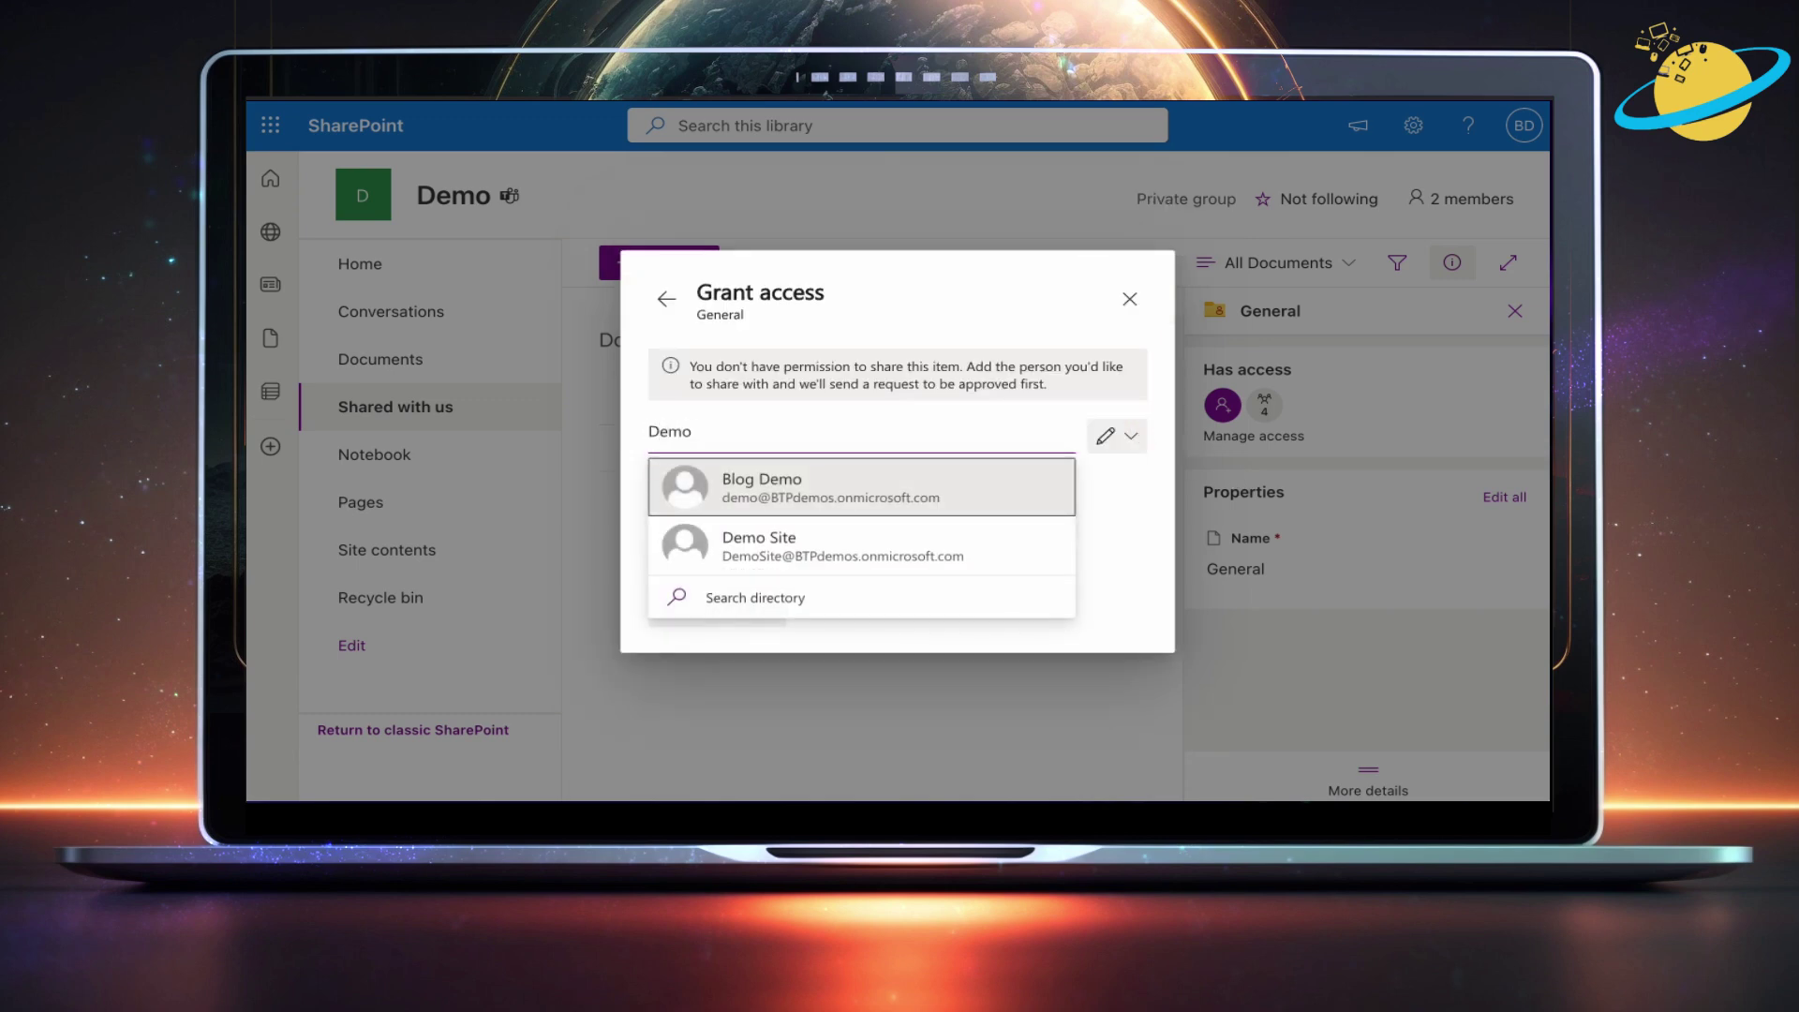
type(" Mem")
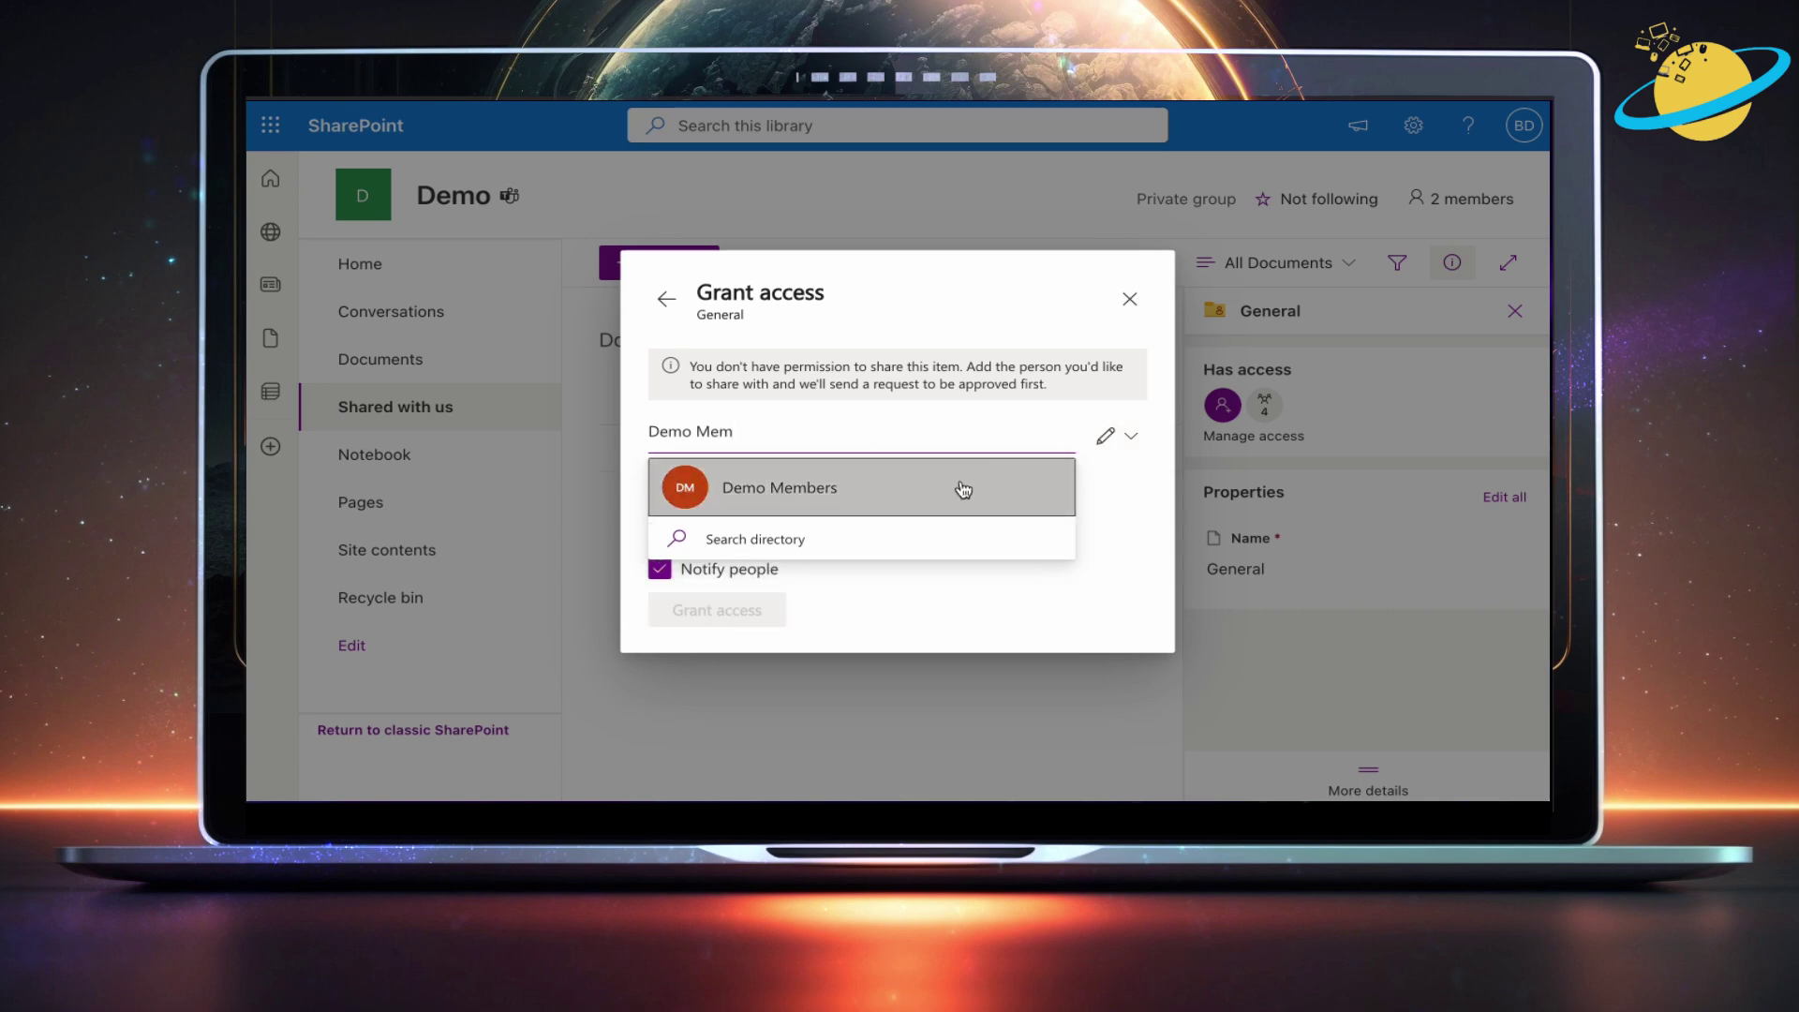
left_click(958, 487)
type("D")
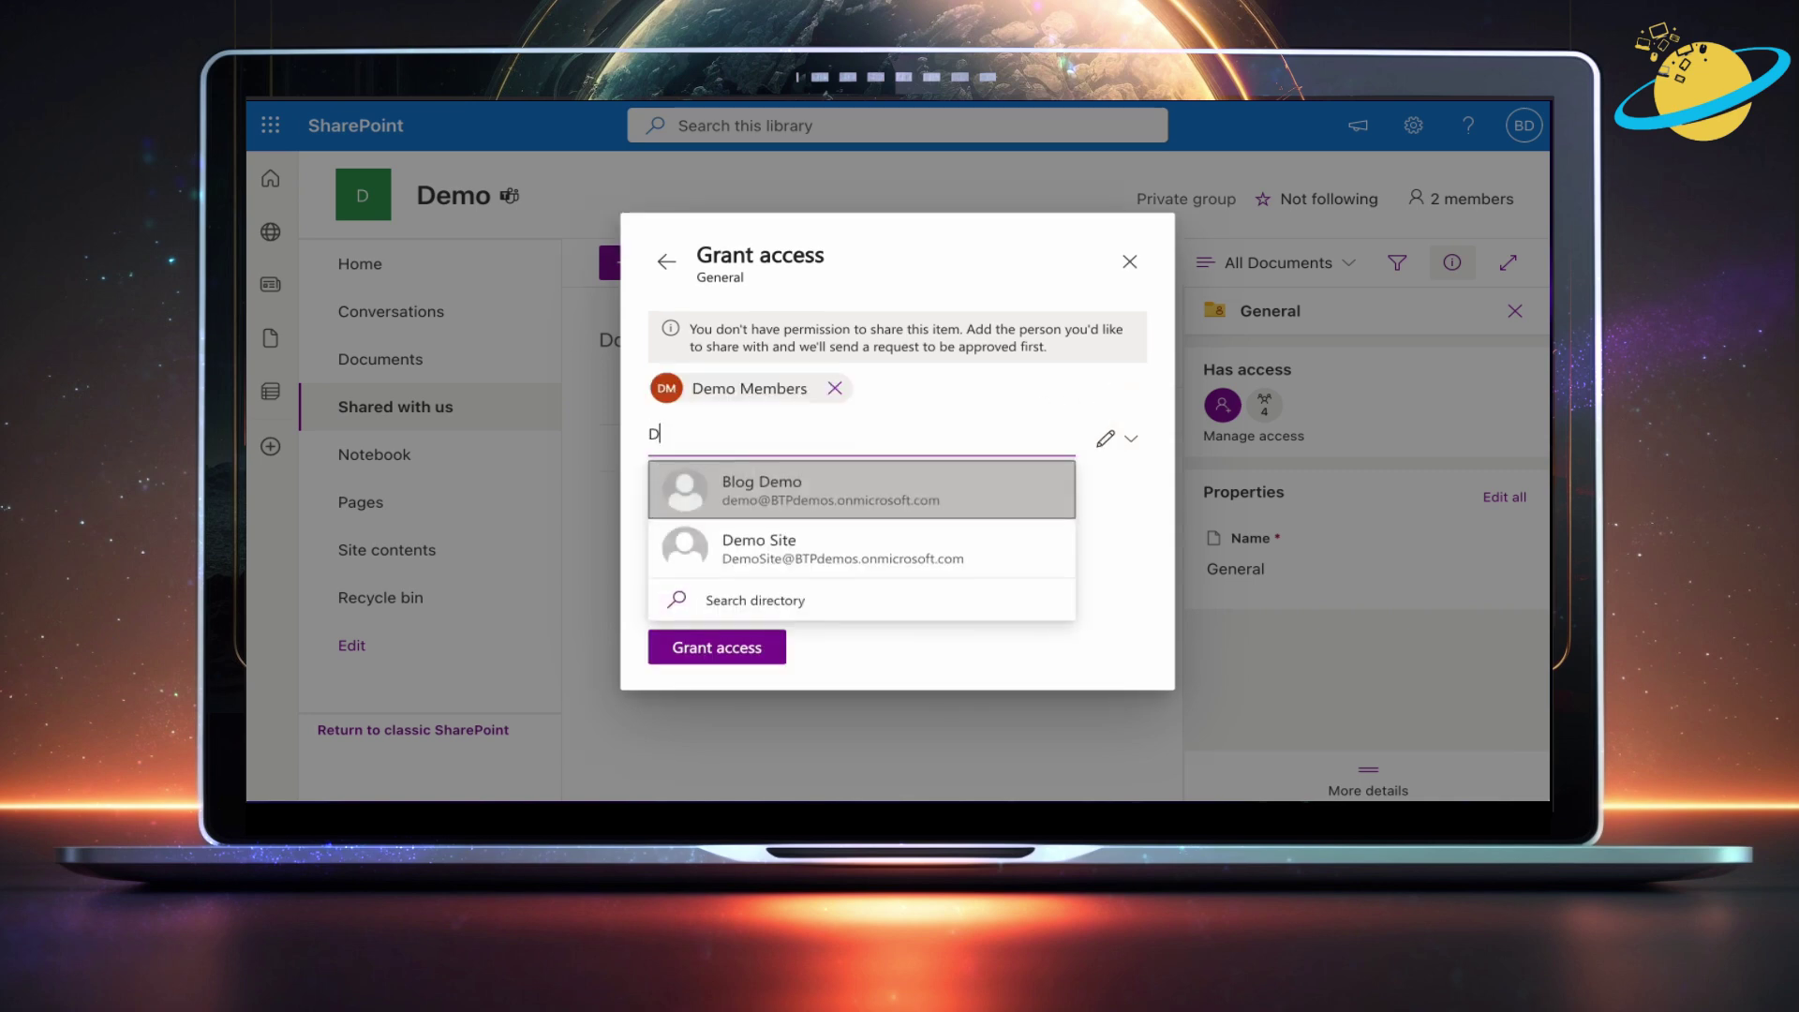
type("emo Vi")
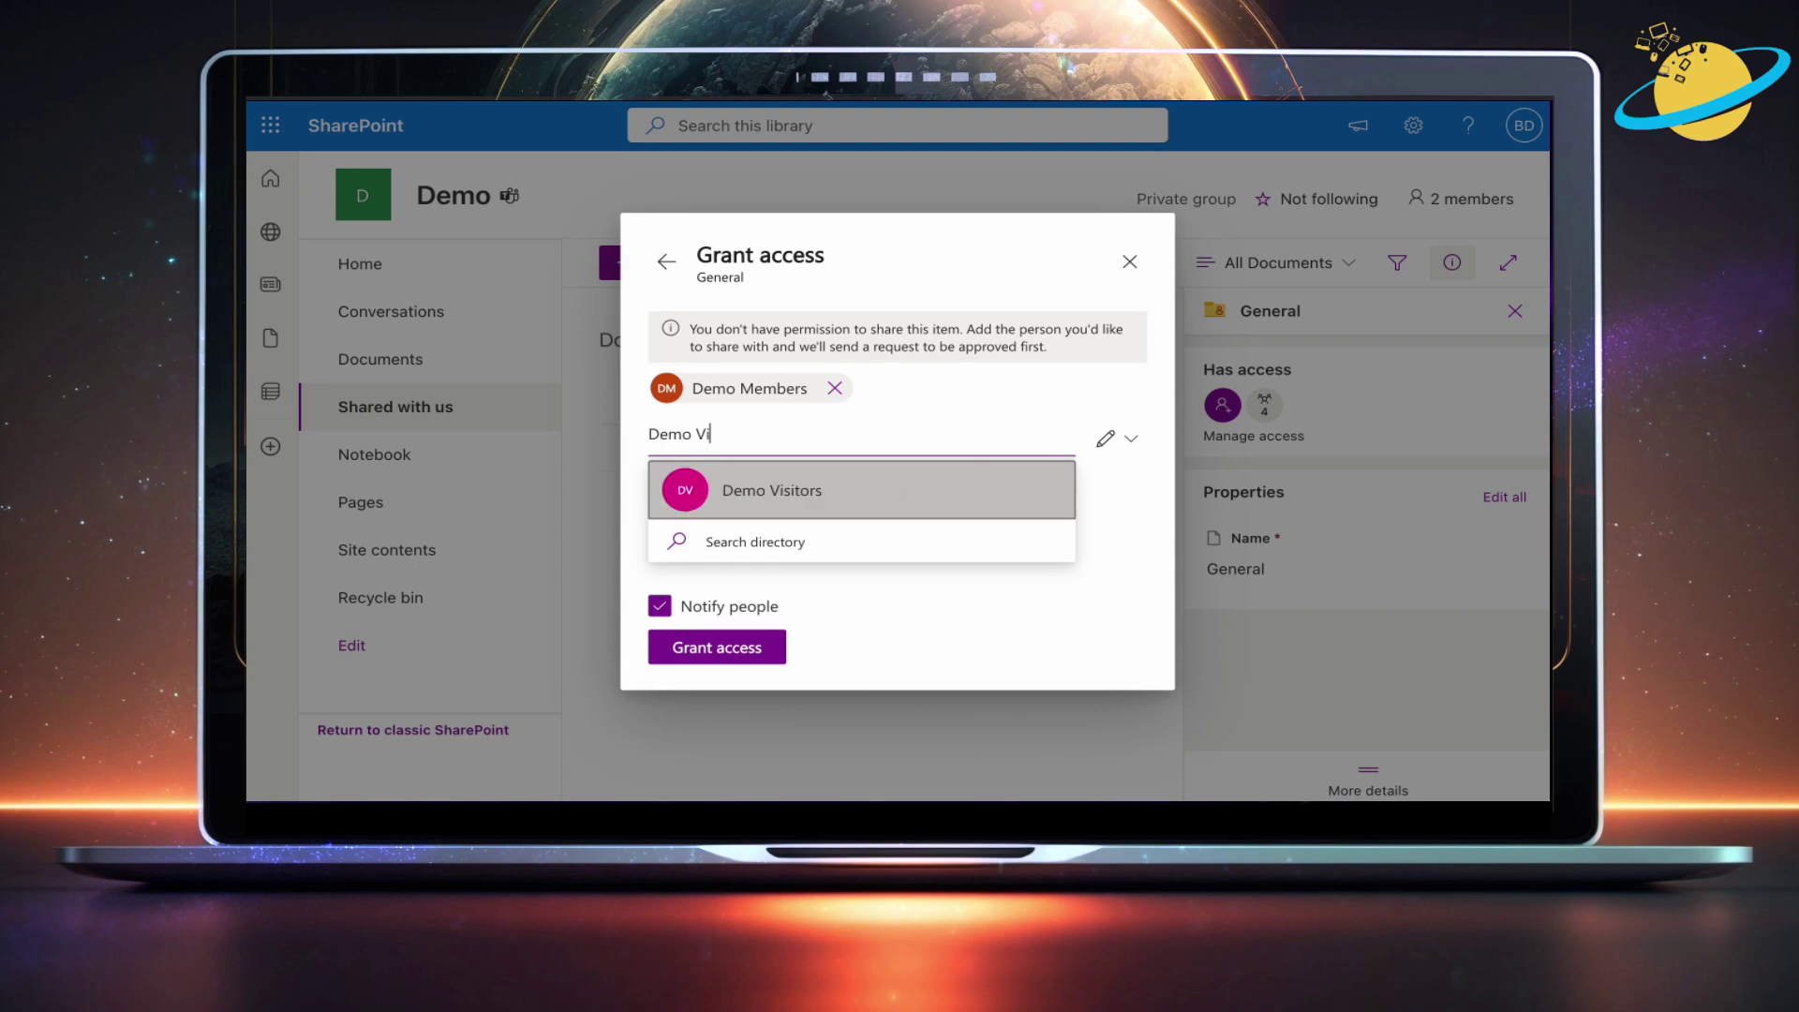
left_click(958, 496)
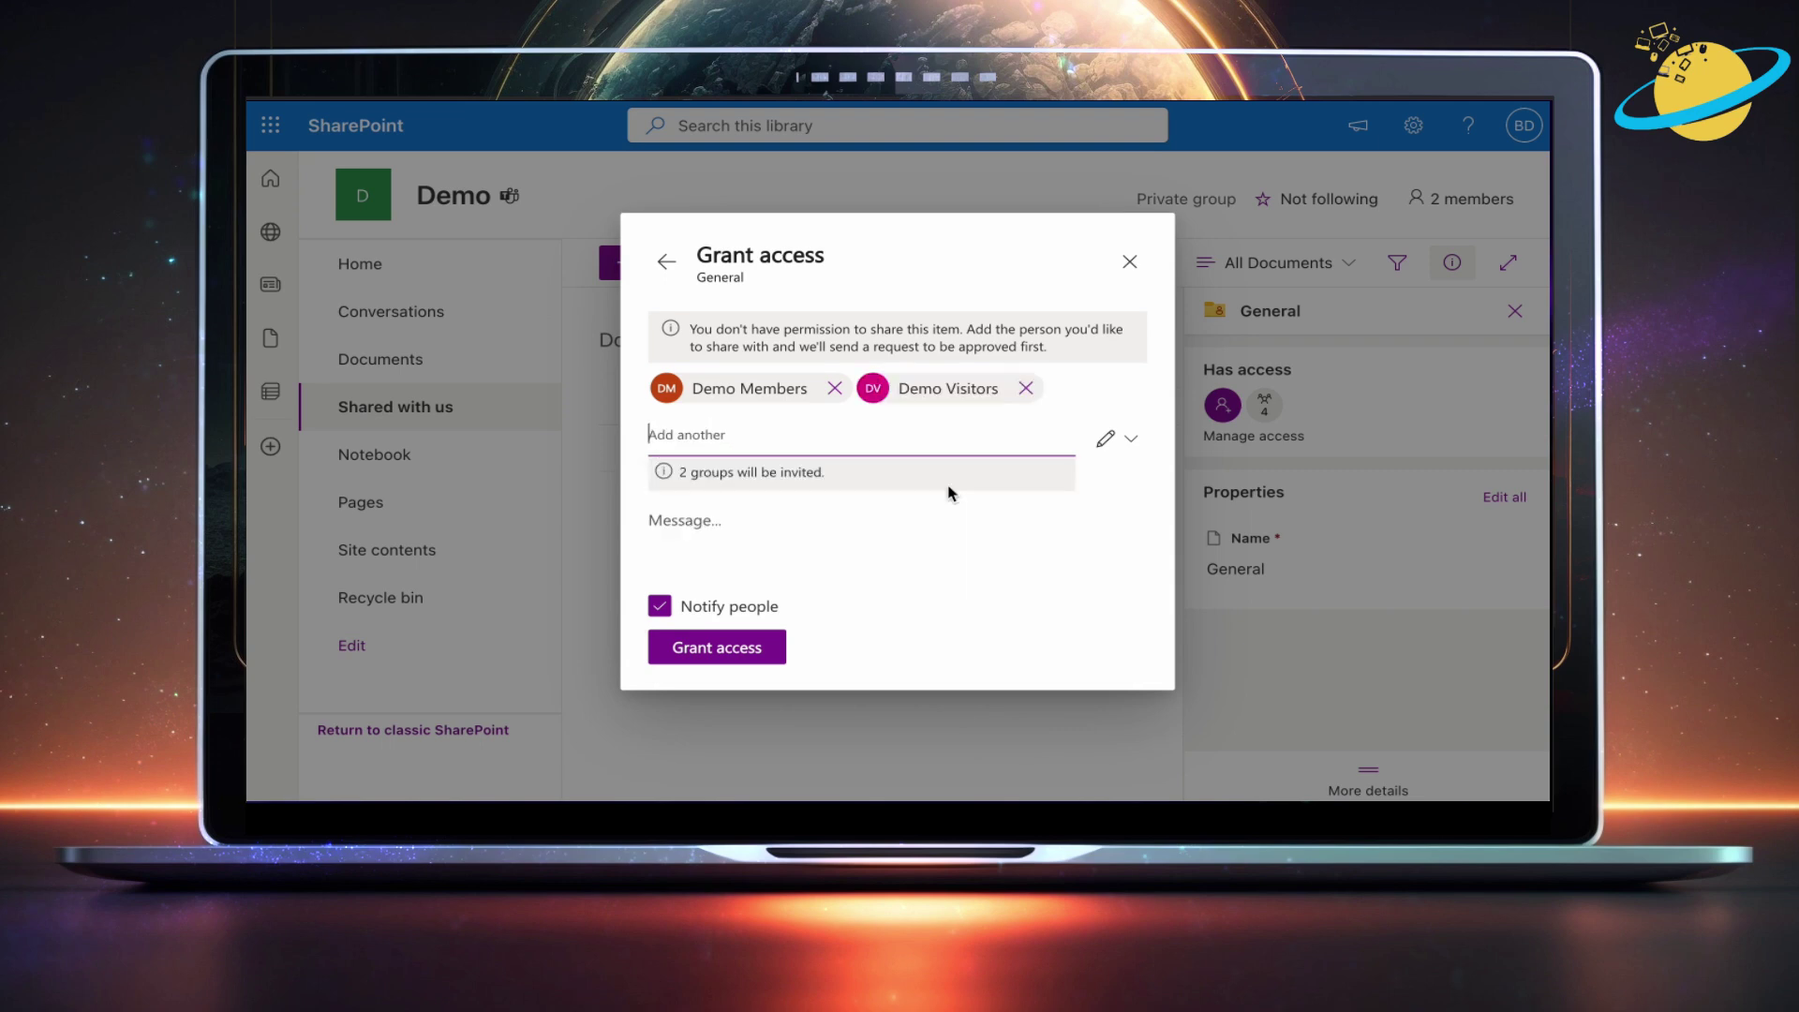
left_click(750, 654)
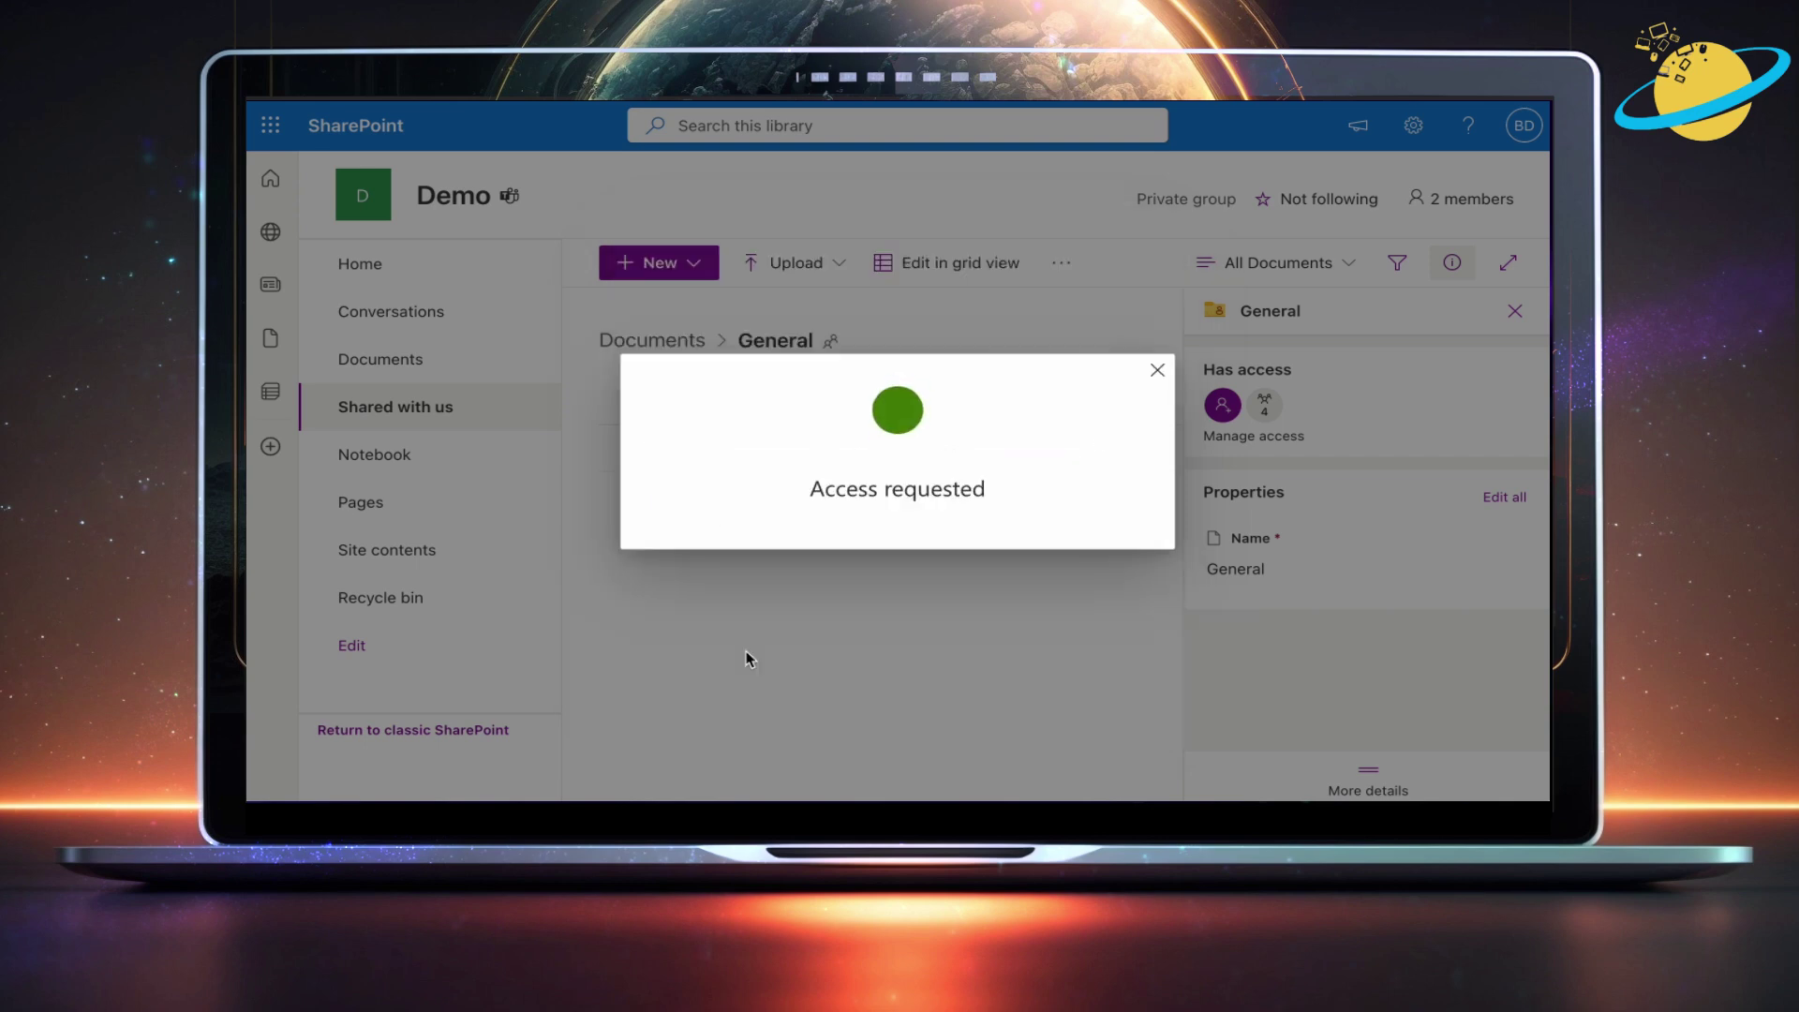
Change Demo Visitors' permission on the General folder to Can view in Manage access.
left_click(1158, 374)
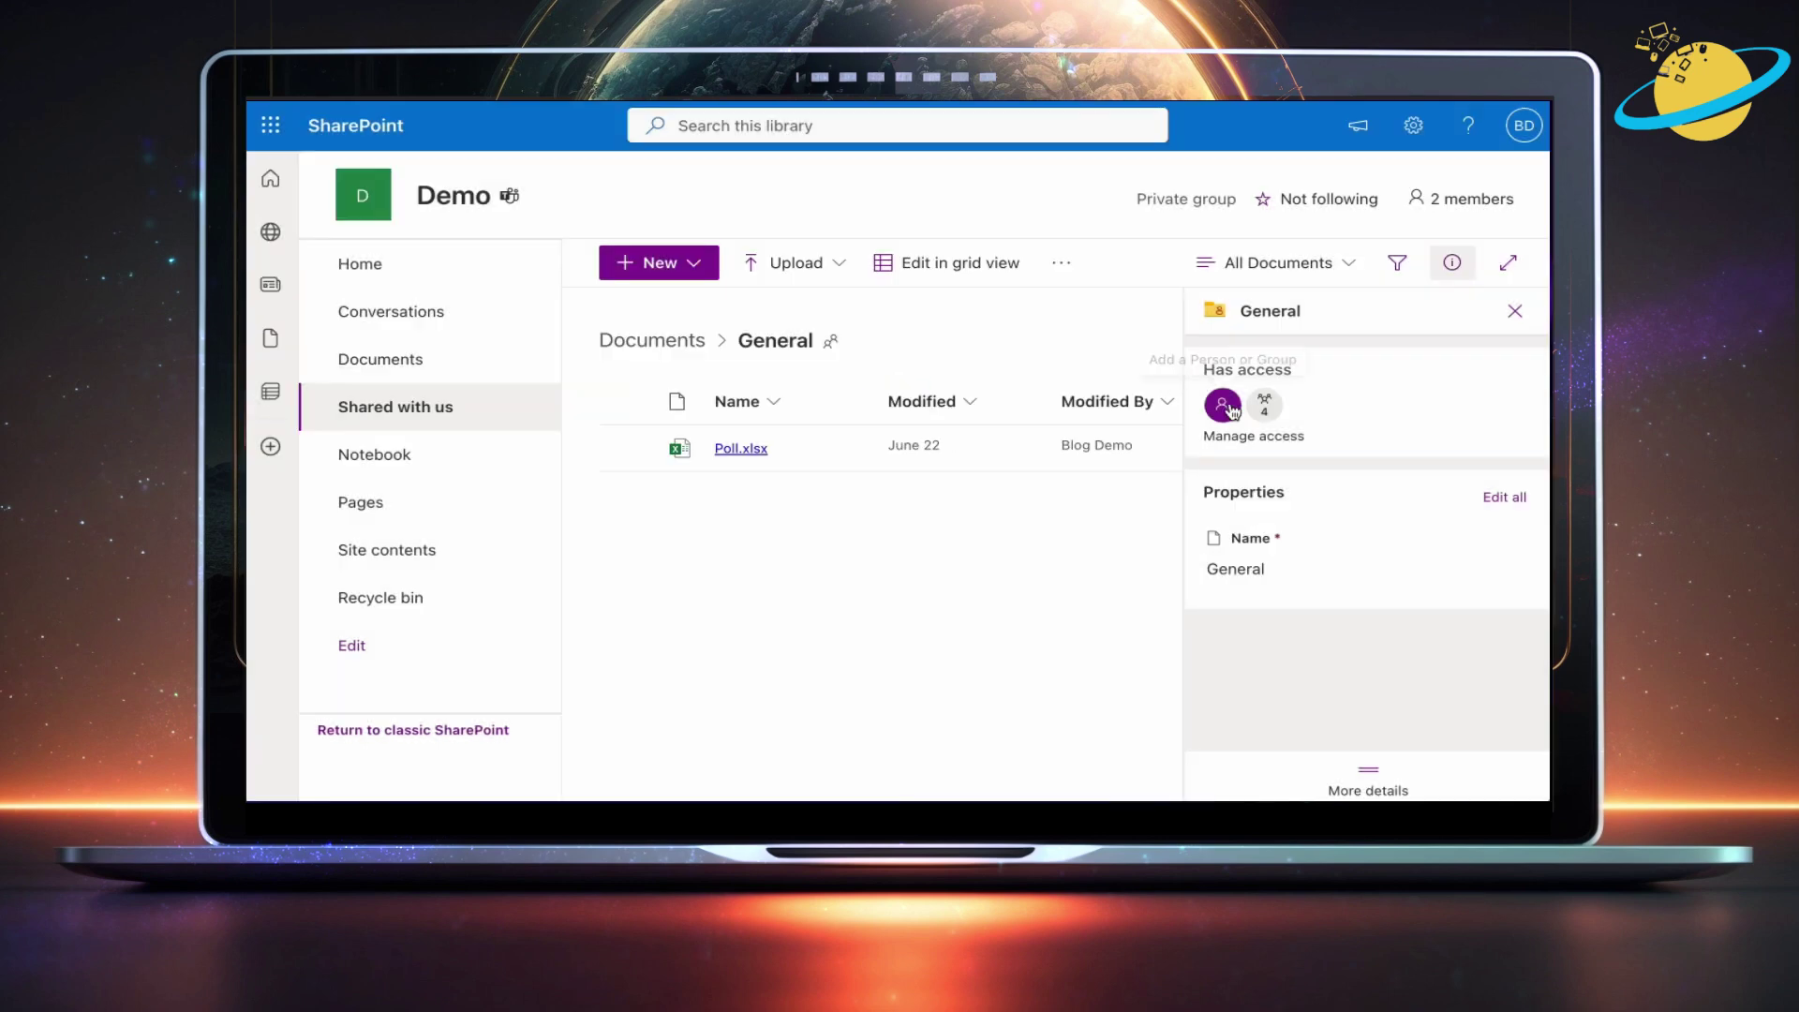
left_click(1264, 437)
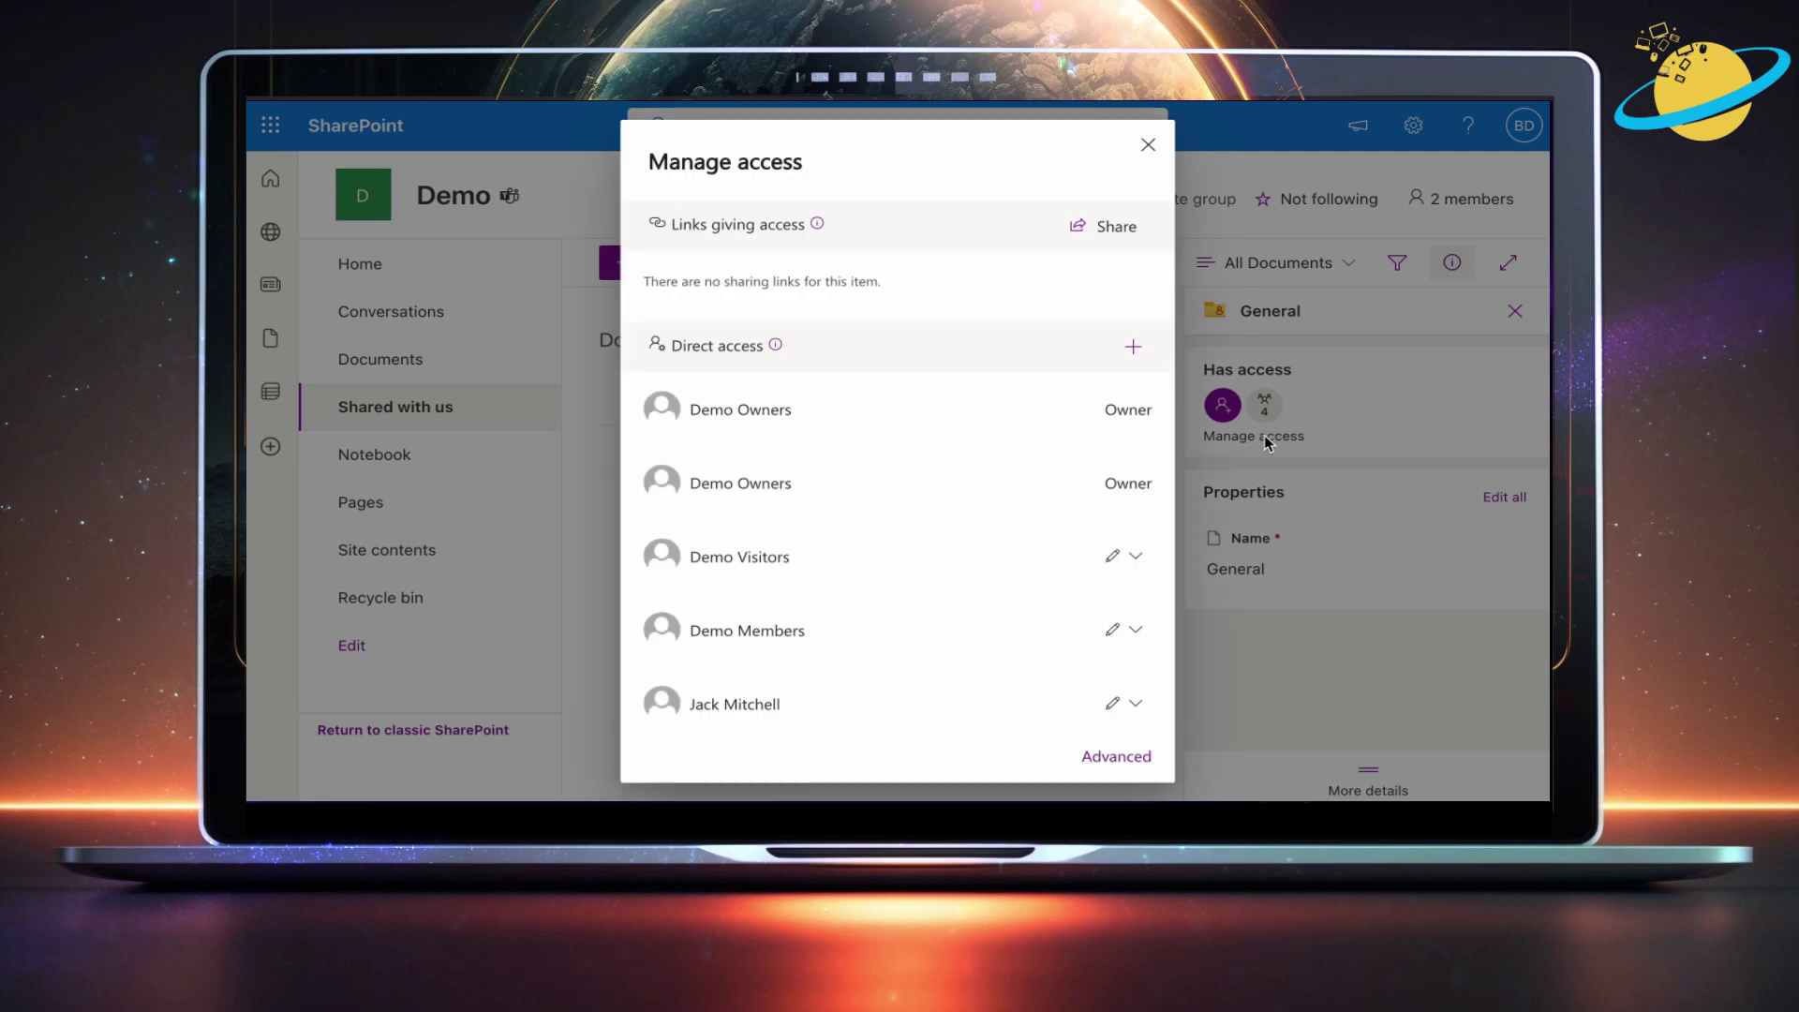
left_click(1133, 559)
left_click(1079, 655)
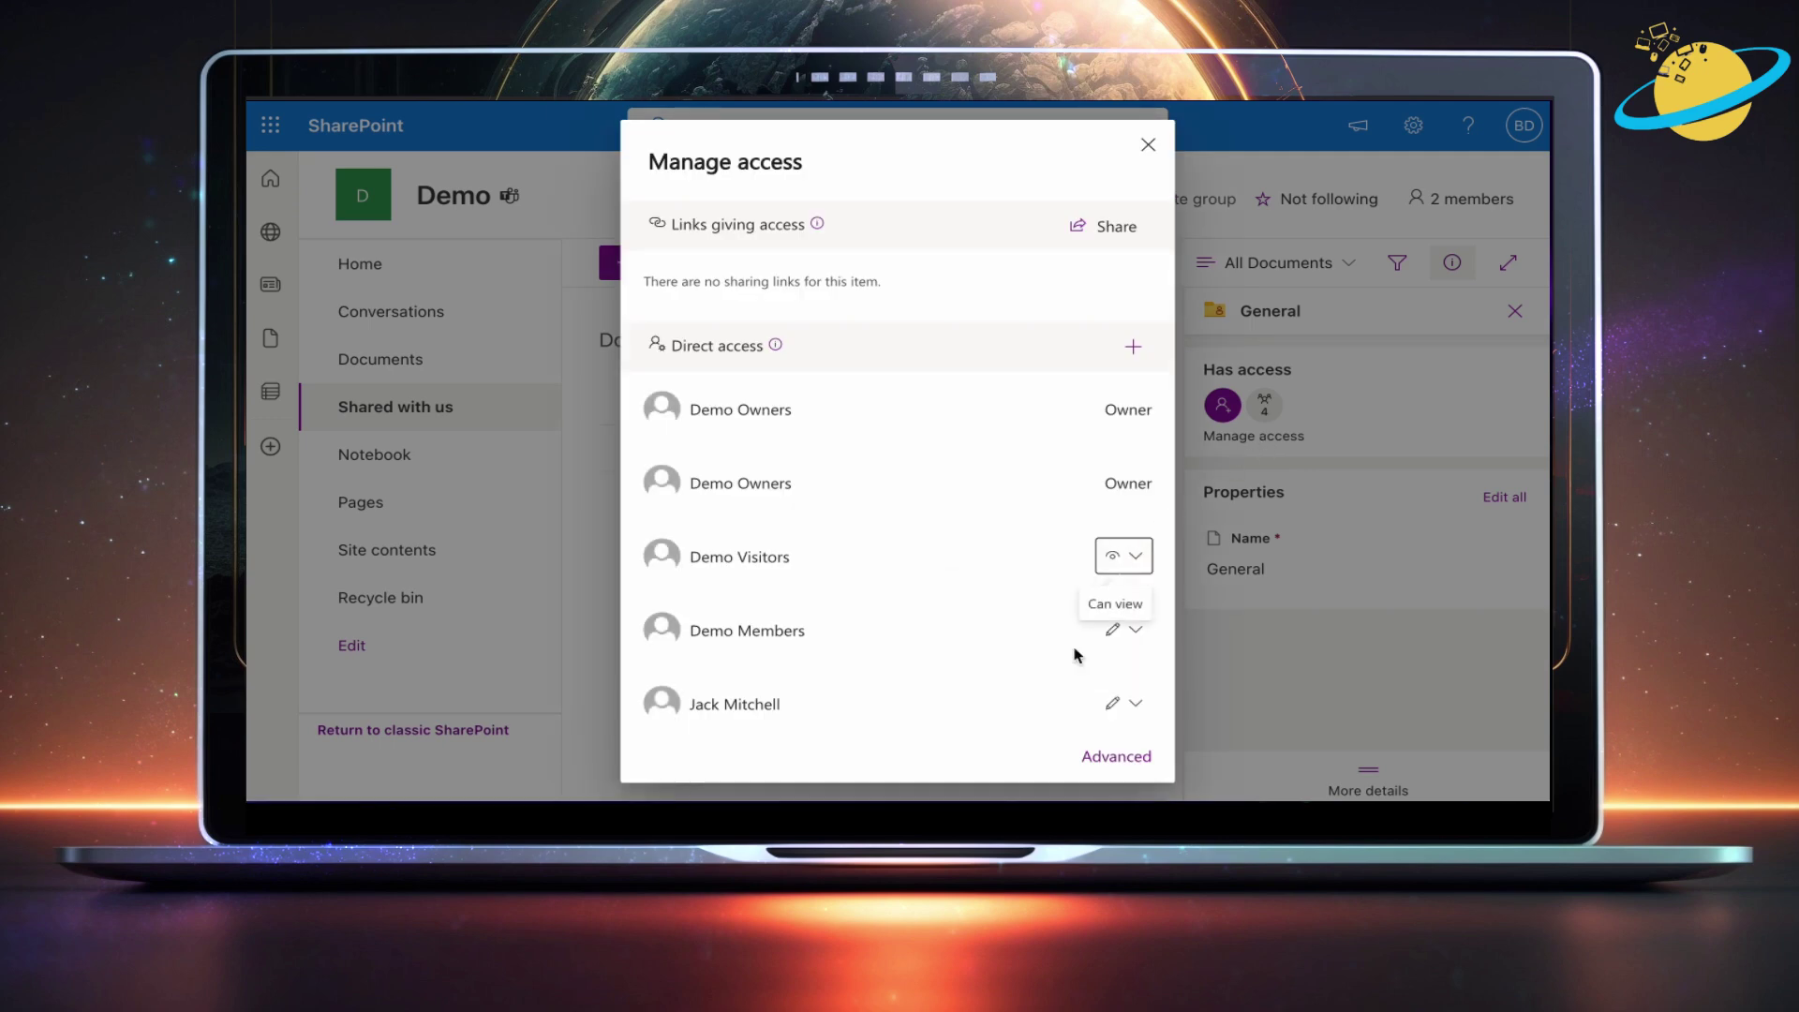